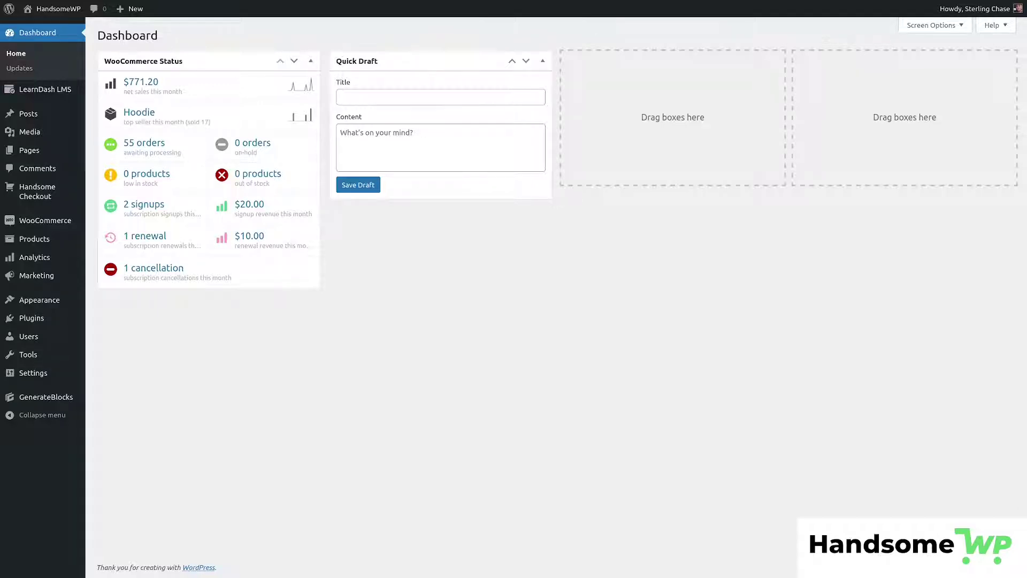
# - Open My Handsome Checkout from the Handsome Checkout list for editing and update it with the Multi Product template
pyautogui.moveTo(40, 189)
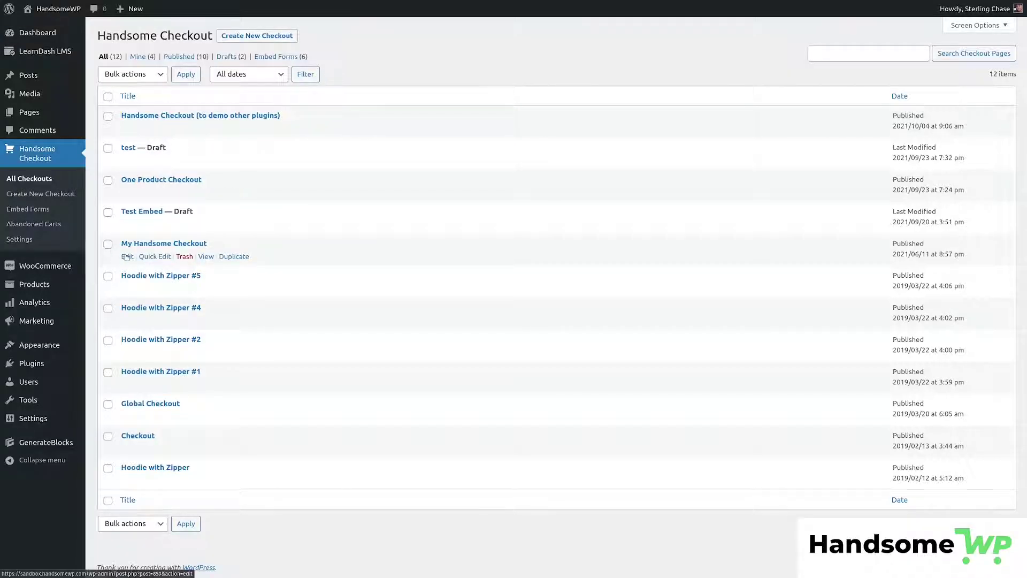
pyautogui.click(127, 257)
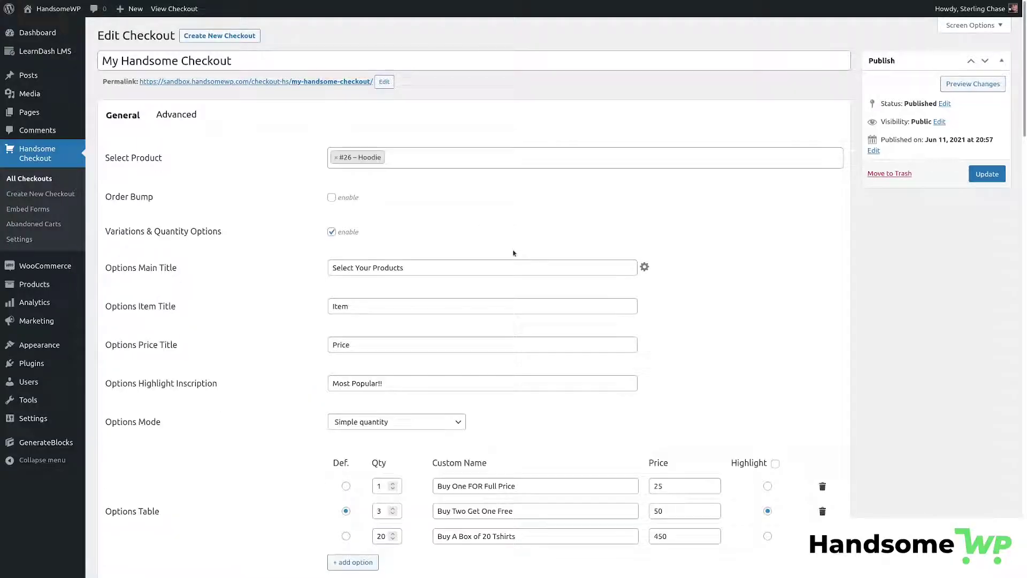
pyautogui.scroll(-8, 501, 219)
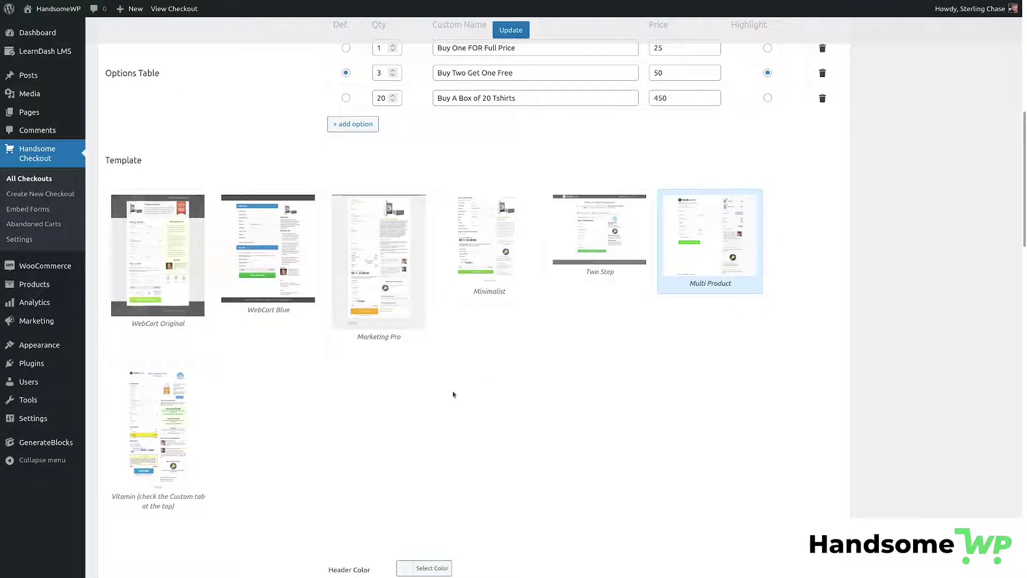
pyautogui.scroll(-2, 458, 374)
pyautogui.scroll(3, 460, 325)
pyautogui.click(511, 30)
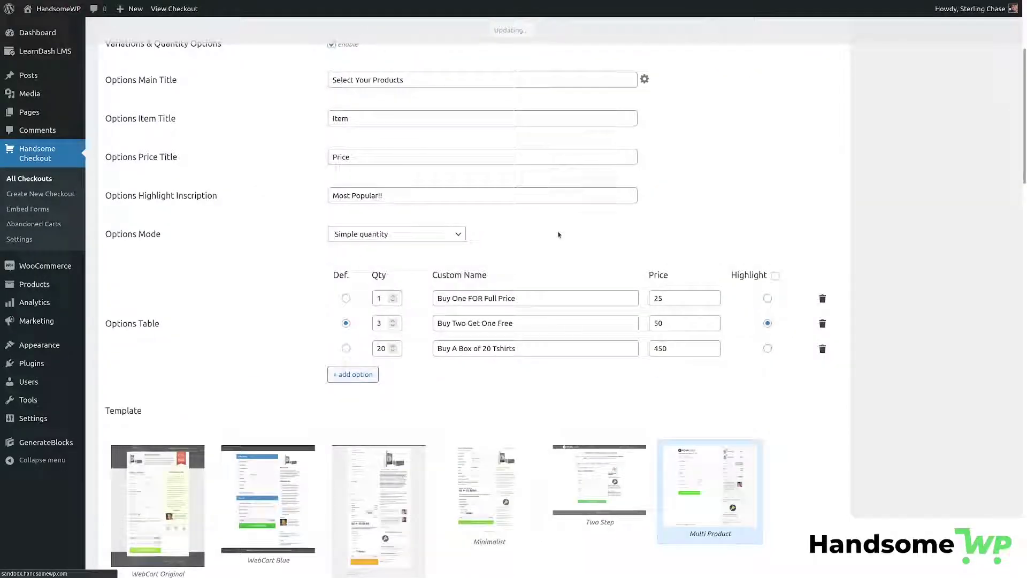
# - Review the checkout's template, field and logo settings, update it and view the live checkout page
pyautogui.scroll(-10, 544, 281)
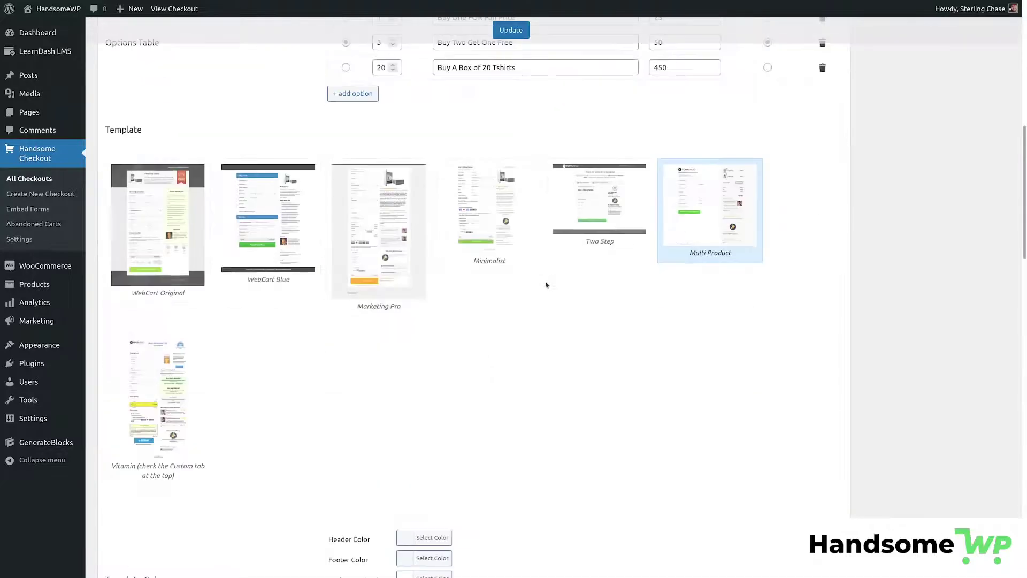
pyautogui.scroll(-8, 546, 285)
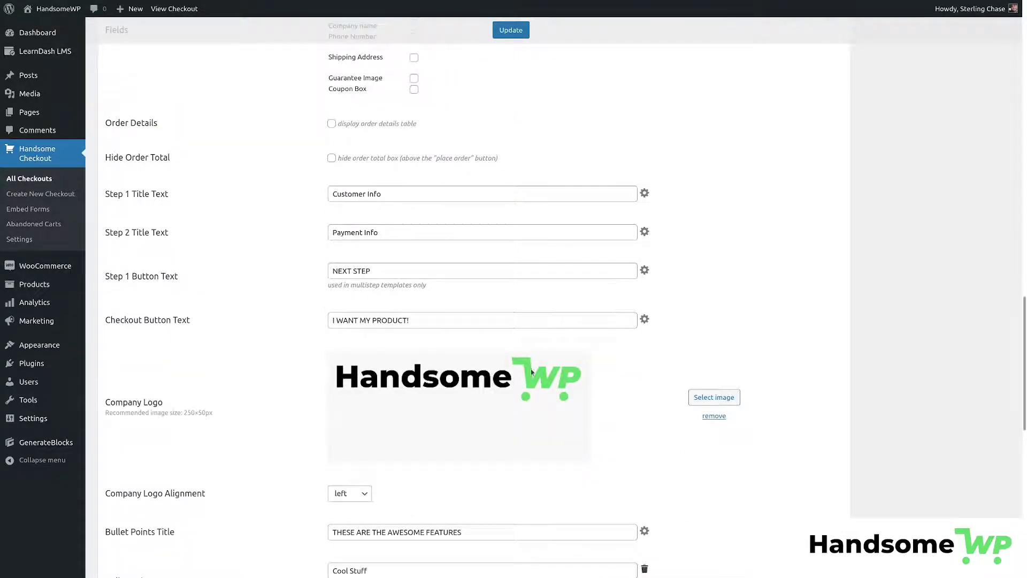
pyautogui.scroll(8, 414, 422)
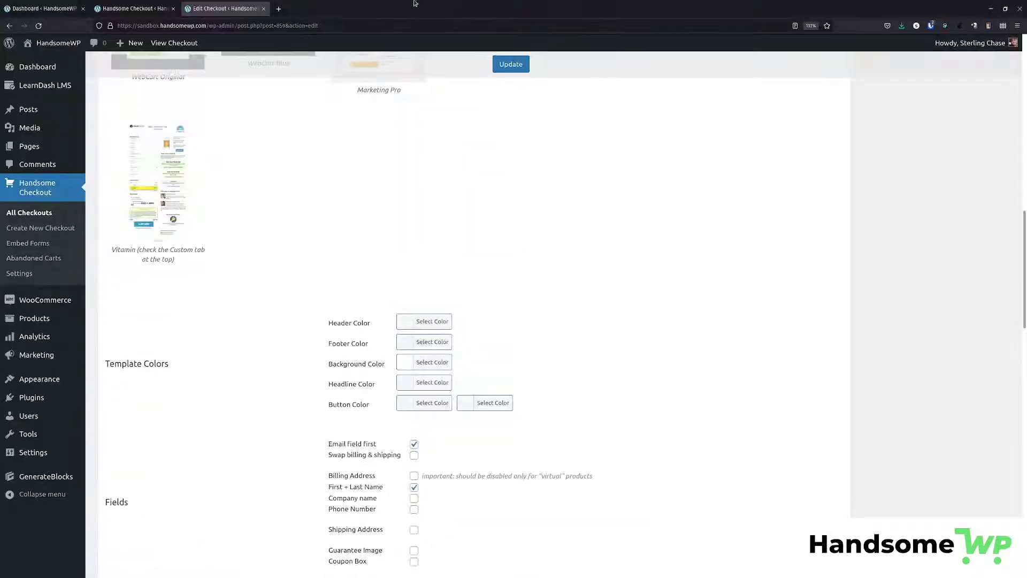
pyautogui.scroll(9, 383, 68)
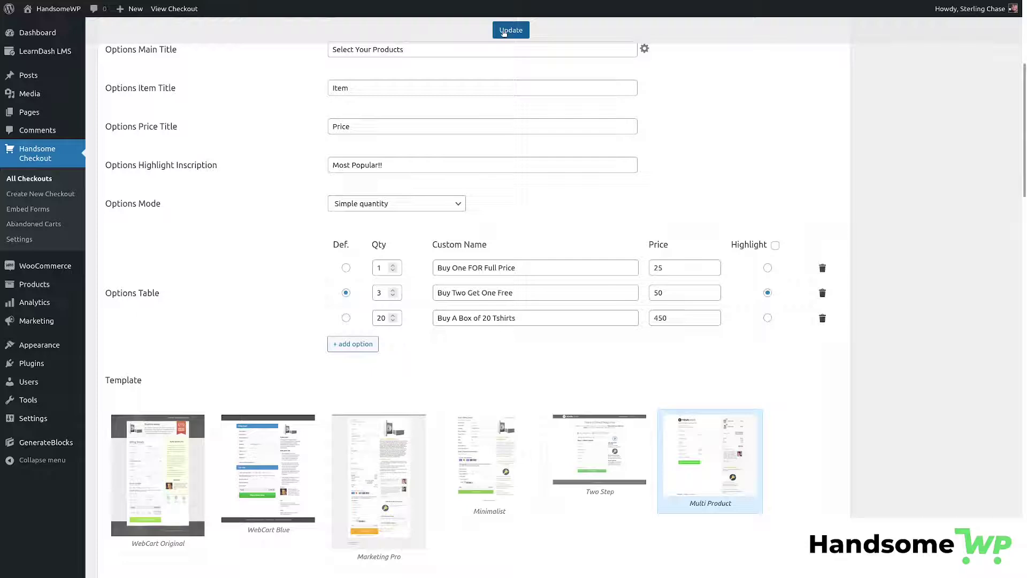
pyautogui.click(511, 30)
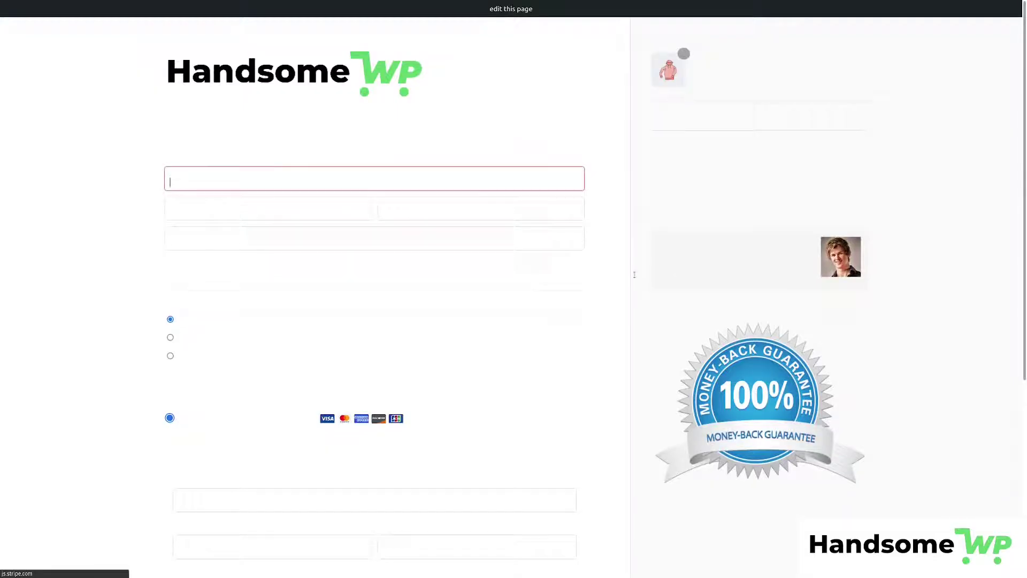
pyautogui.click(609, 322)
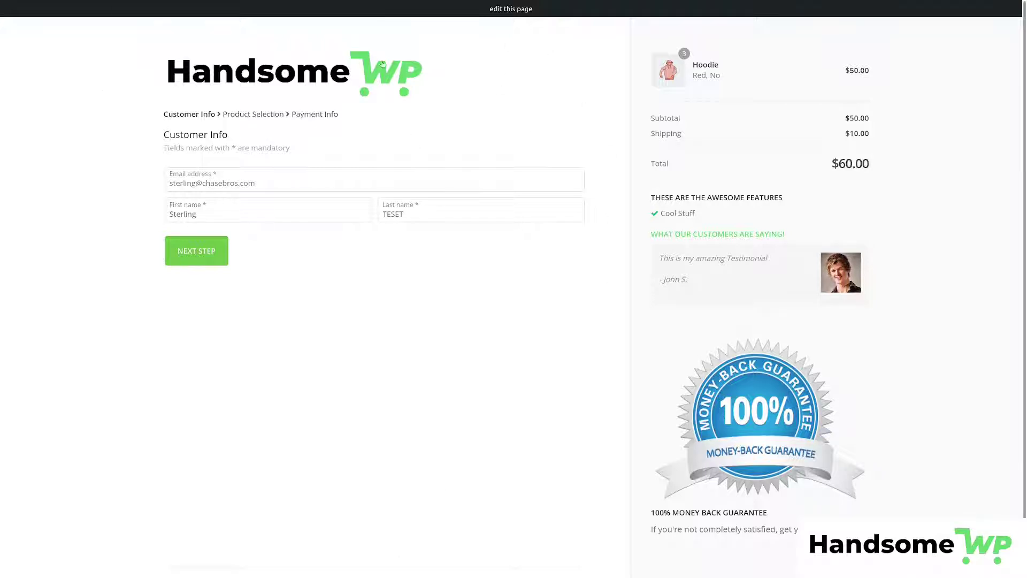
# - Set the template's background color to black in the checkout editor and update the checkout
pyautogui.moveTo(265, 4)
pyautogui.click(232, 7)
pyautogui.scroll(-7, 353, 259)
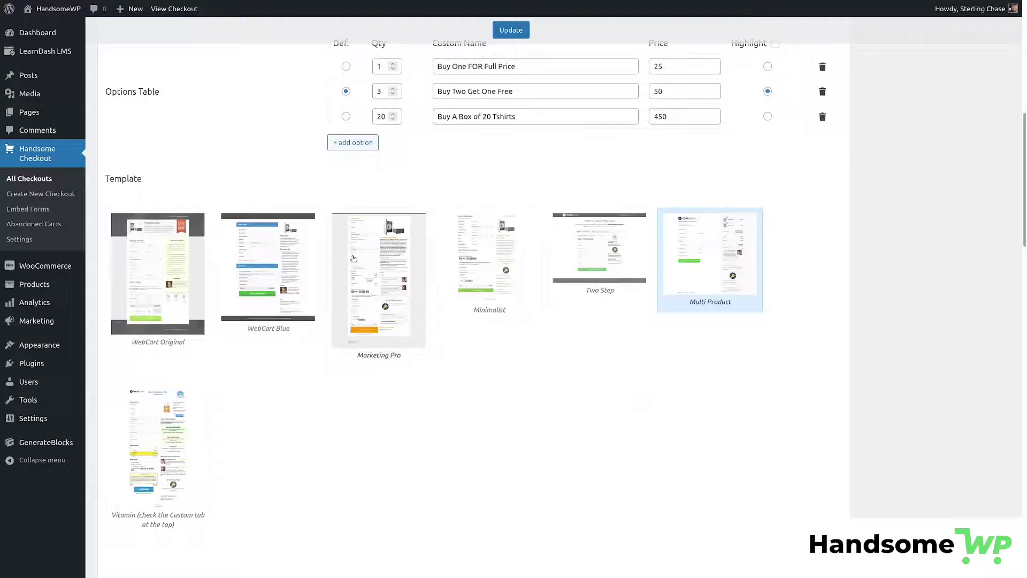
pyautogui.scroll(-8, 354, 259)
pyautogui.click(425, 203)
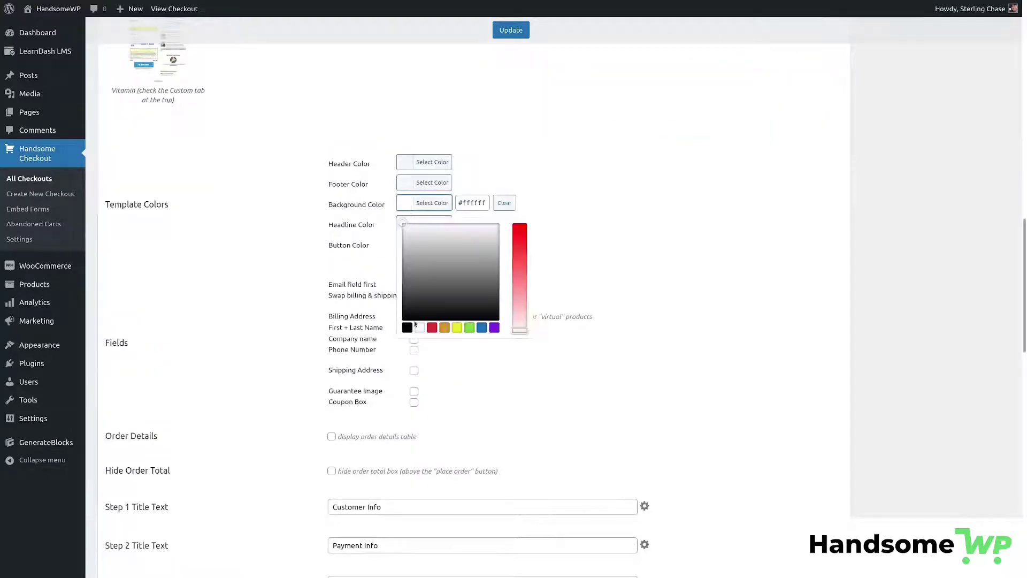
pyautogui.click(407, 327)
pyautogui.click(511, 31)
pyautogui.scroll(12, 432, 152)
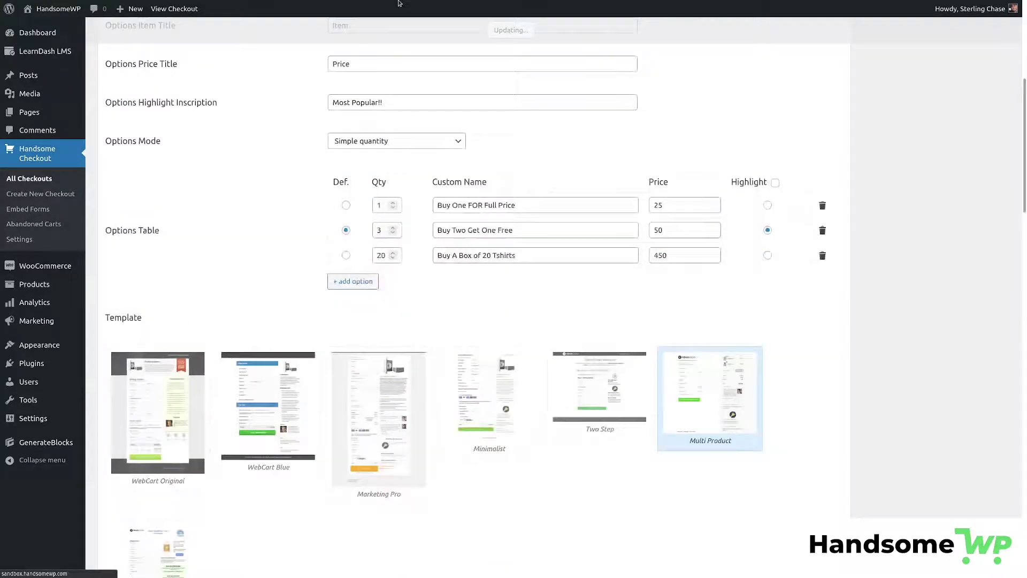
# - Reload the live checkout page and examine its background in full screen
pyautogui.click(335, 6)
pyautogui.click(39, 25)
pyautogui.press('F11')
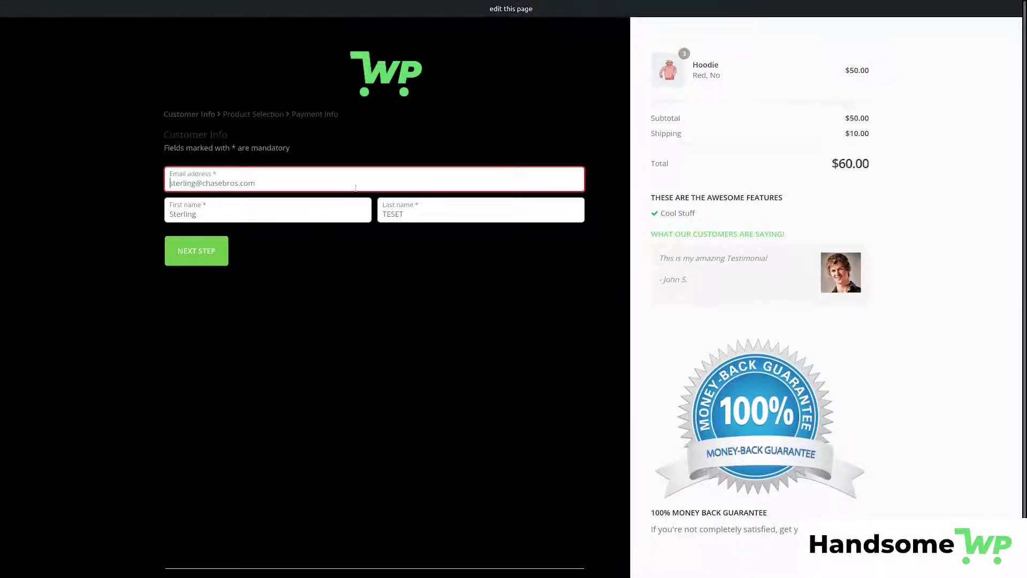
# - Clear the template's background color in the checkout editor and update the checkout
pyautogui.press('F11')
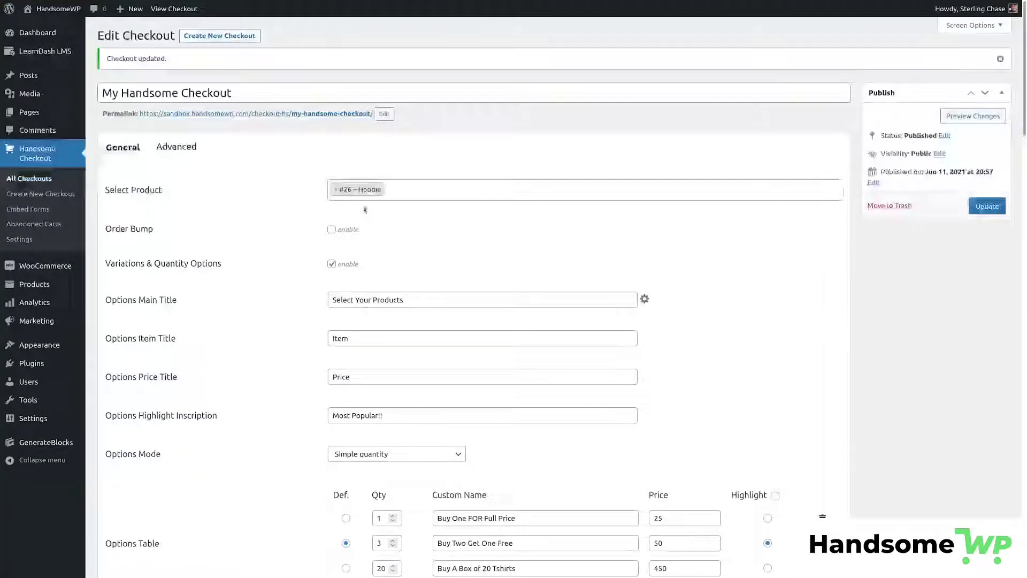
pyautogui.scroll(-6, 368, 212)
pyautogui.scroll(-10, 368, 212)
pyautogui.click(405, 141)
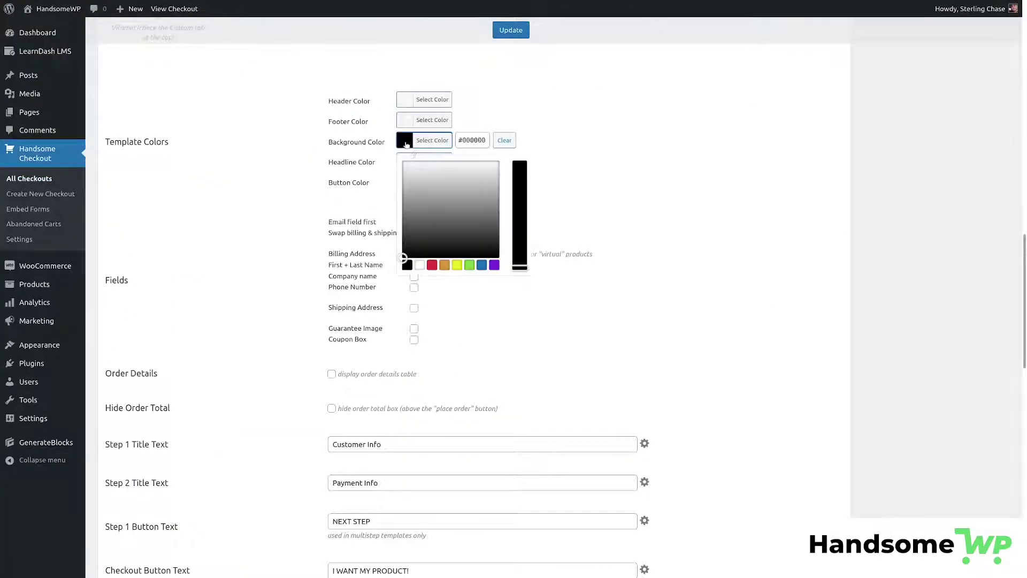
pyautogui.click(505, 140)
pyautogui.click(511, 30)
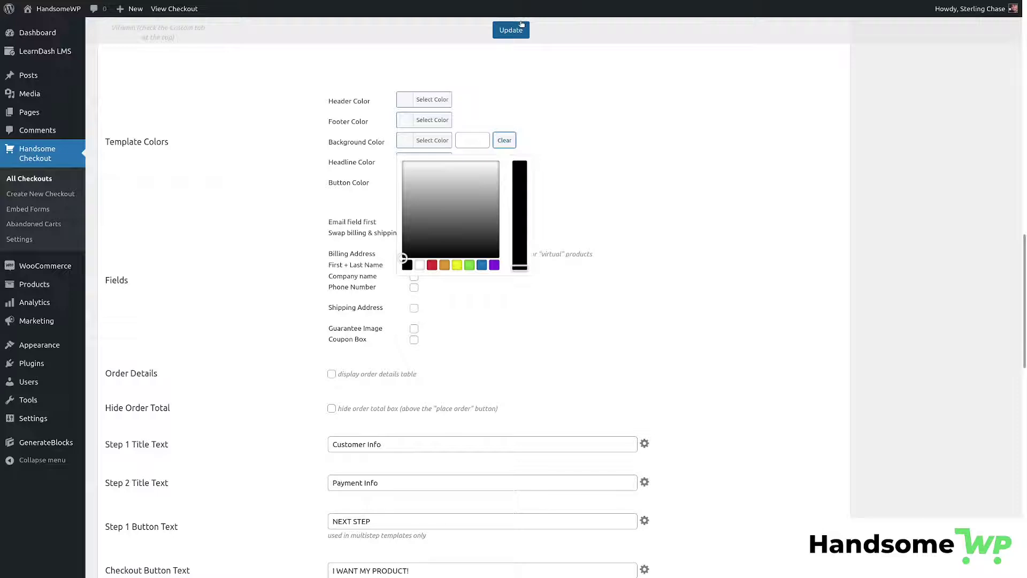
pyautogui.scroll(10, 569, 184)
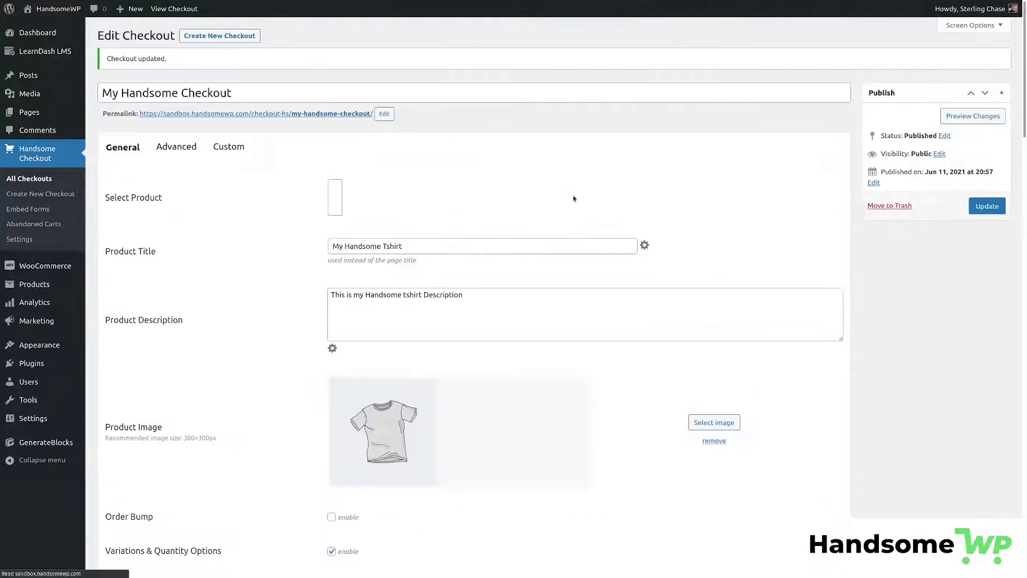
# - Switch the checkout to the Two Step template, saving the change and reloading the live page
pyautogui.scroll(-7, 573, 195)
pyautogui.scroll(-7, 573, 195)
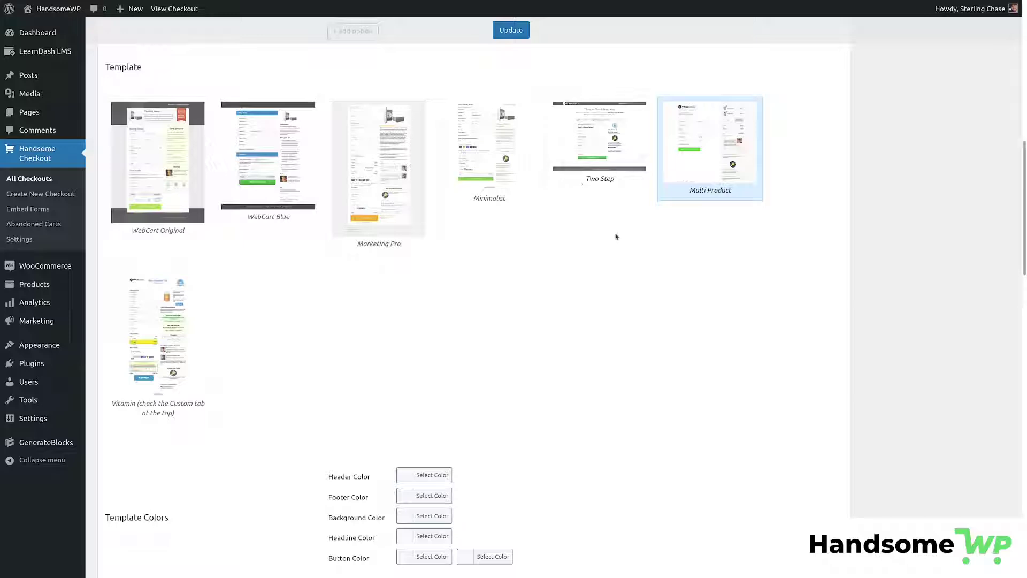
pyautogui.click(602, 124)
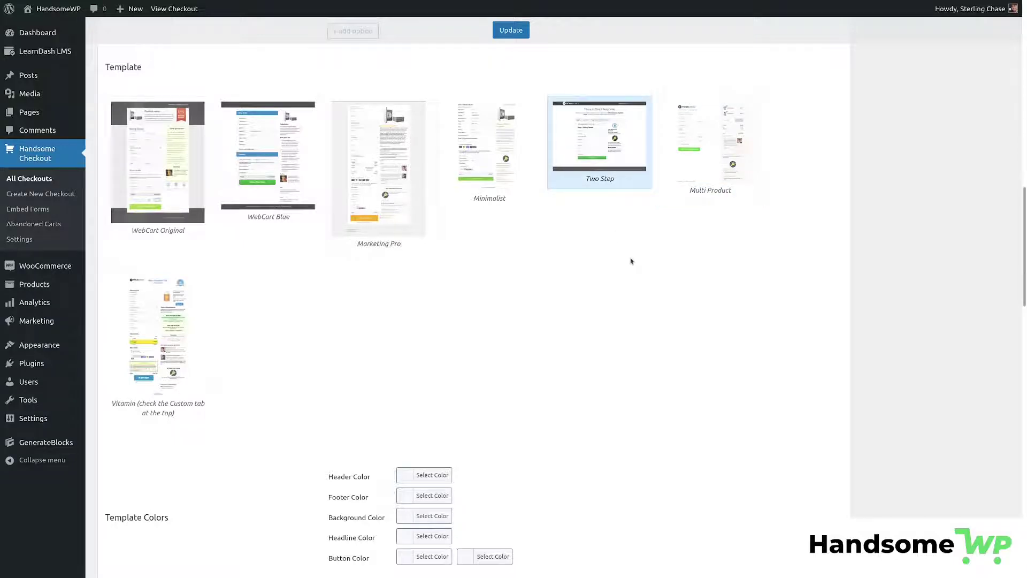
pyautogui.scroll(-5, 523, 273)
pyautogui.click(511, 30)
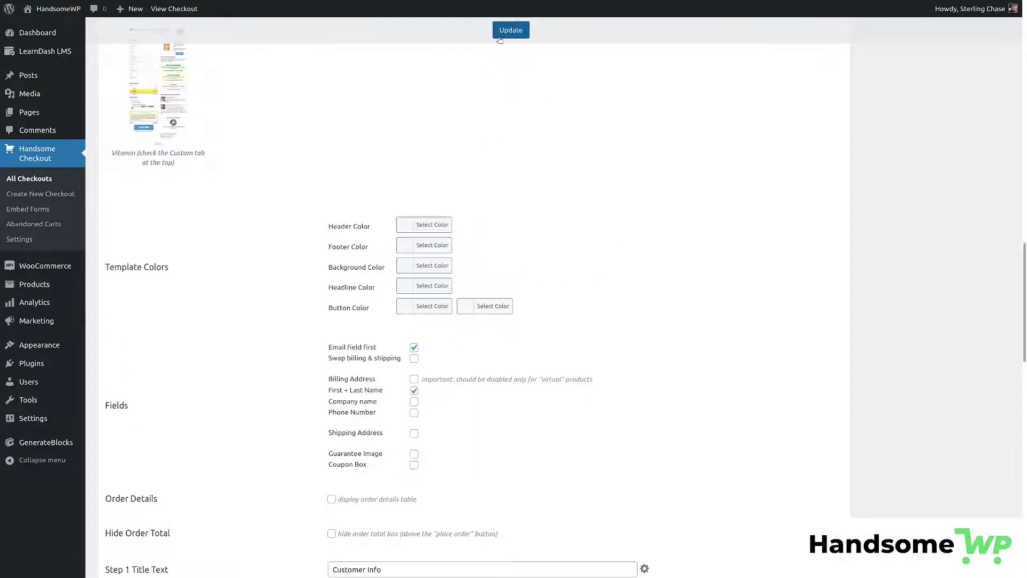
pyautogui.click(332, 9)
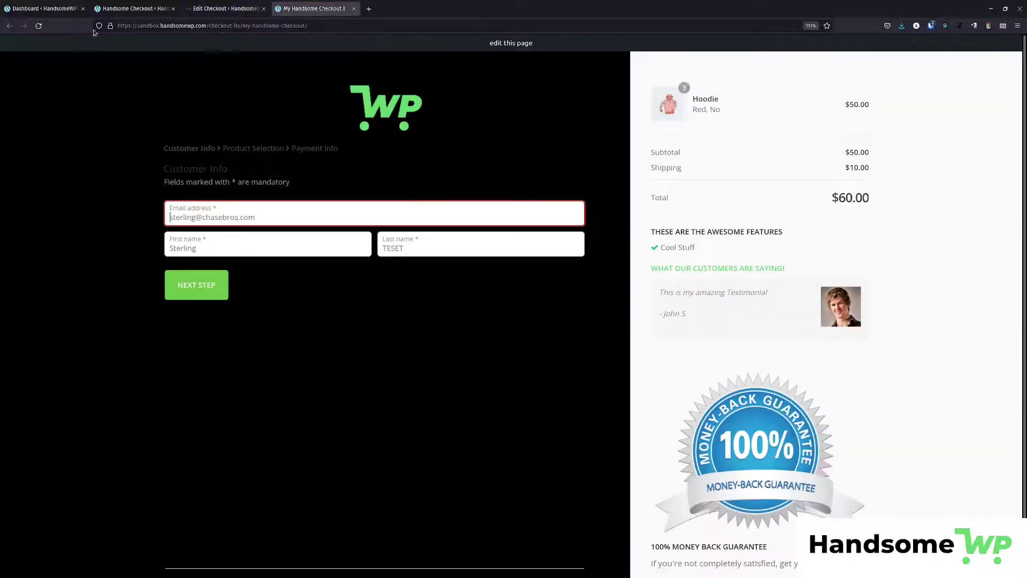
pyautogui.click(39, 26)
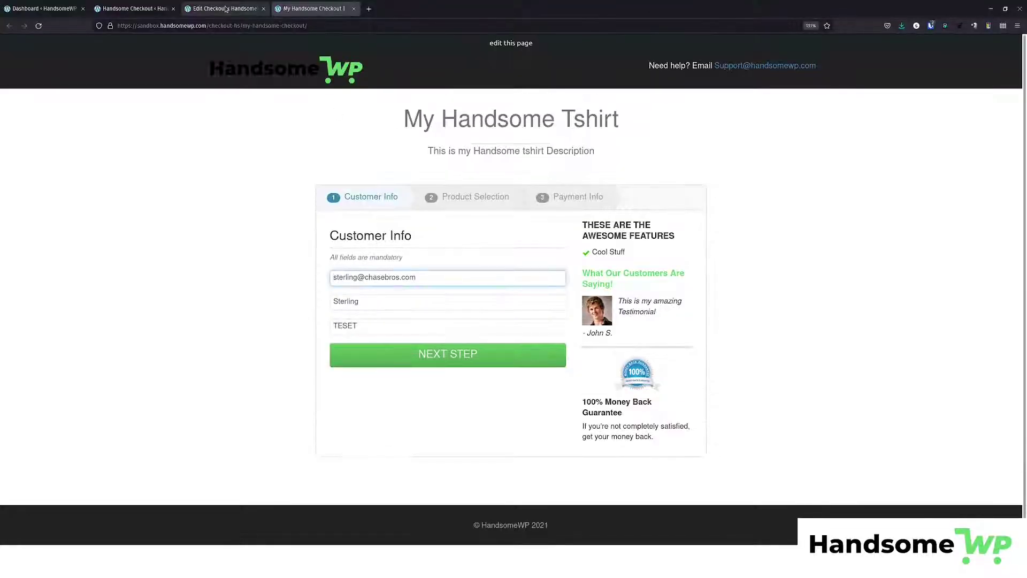
# - Set the Two Step template's header color to white in the checkout editor and update the checkout
pyautogui.click(225, 9)
pyautogui.scroll(-20, 456, 143)
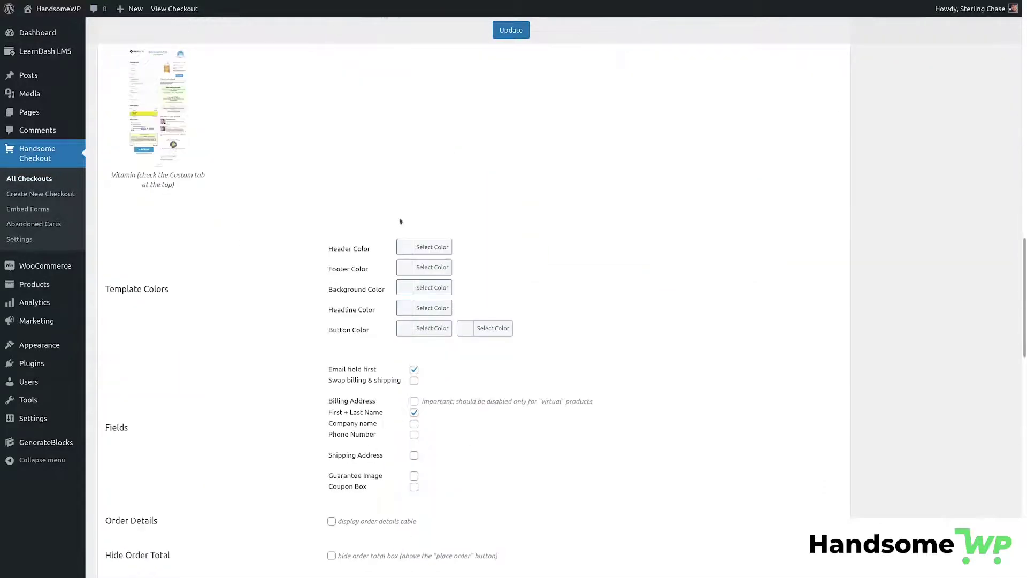
pyautogui.click(405, 247)
pyautogui.click(421, 372)
pyautogui.click(536, 339)
pyautogui.click(511, 30)
# - Reload the live checkout page to examine the header
pyautogui.click(330, 9)
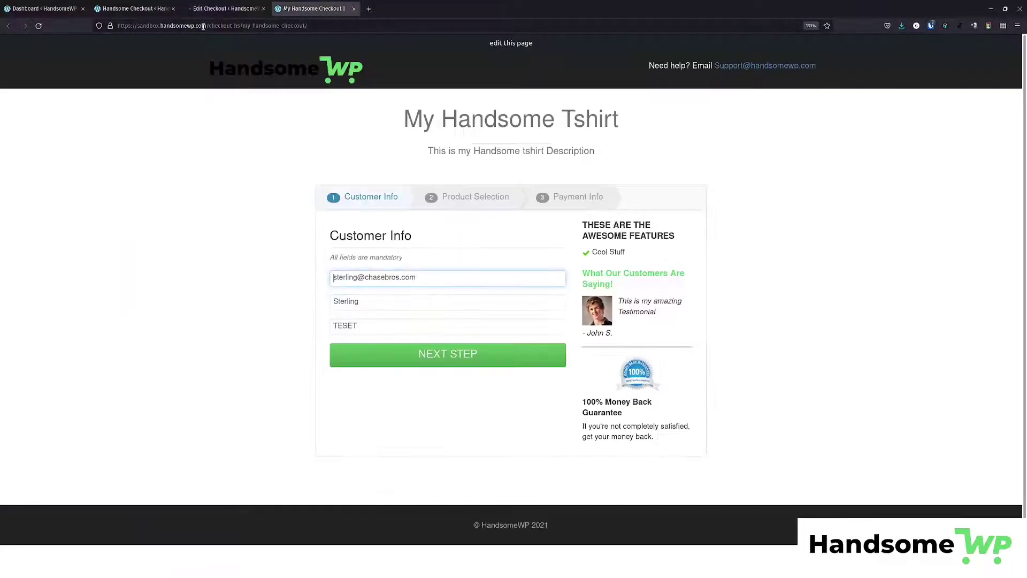
pyautogui.click(38, 25)
pyautogui.press('F5')
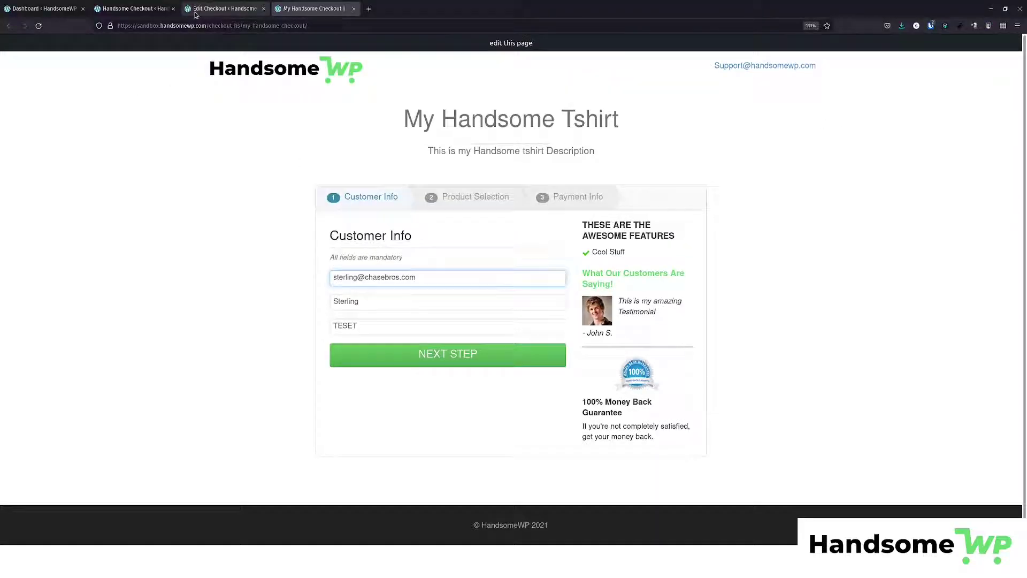
# - Set the template's background color to black back in the checkout editor
pyautogui.click(196, 12)
pyautogui.scroll(-7, 409, 233)
pyautogui.scroll(-12, 403, 255)
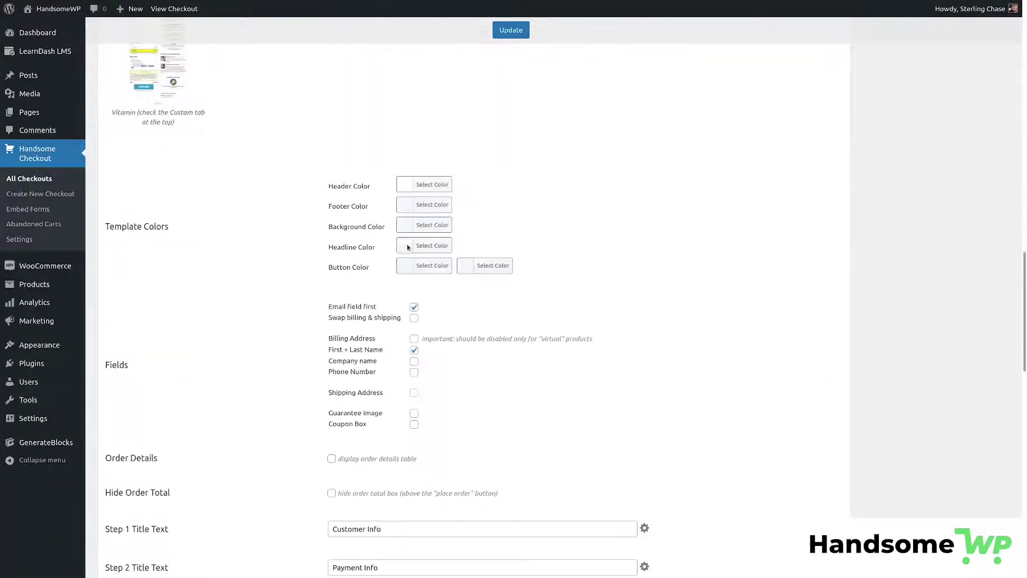
pyautogui.click(401, 230)
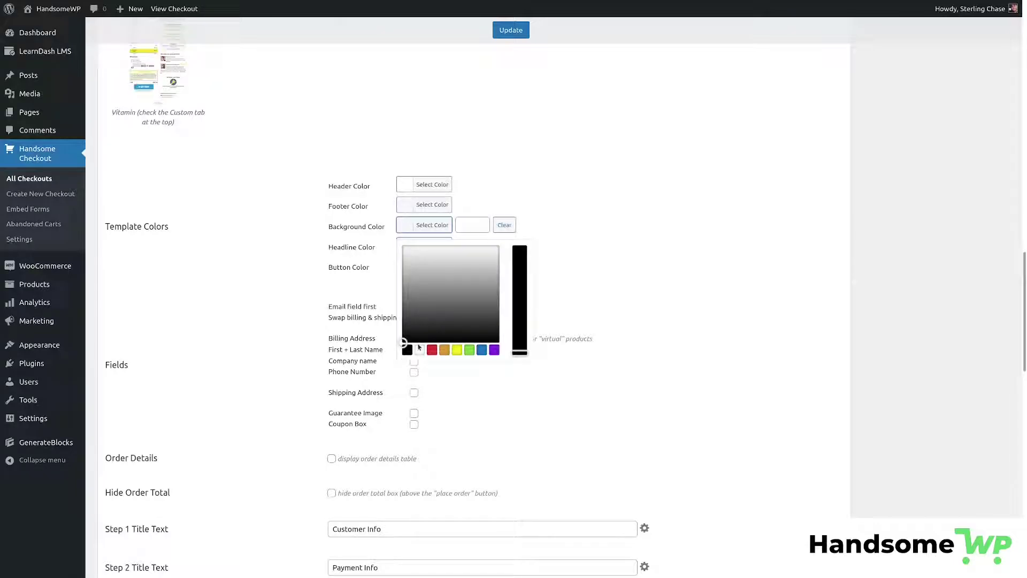
pyautogui.click(408, 350)
pyautogui.click(641, 261)
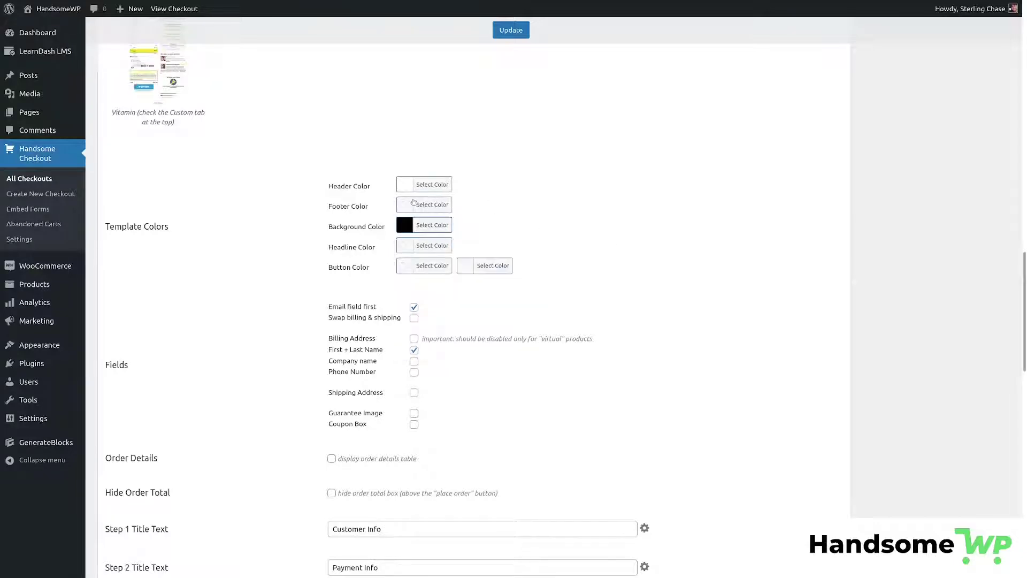
# - Check the title and description on the live page and set the template's headline color to white
pyautogui.moveTo(338, 247); pyautogui.dragTo(375, 246)
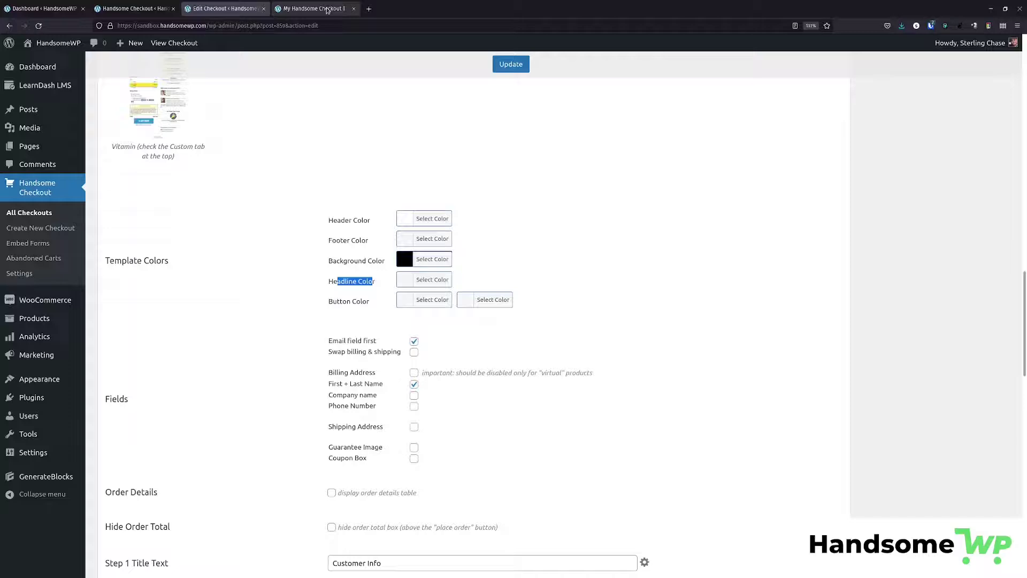
pyautogui.click(329, 7)
pyautogui.moveTo(405, 75); pyautogui.dragTo(595, 122)
pyautogui.click(223, 7)
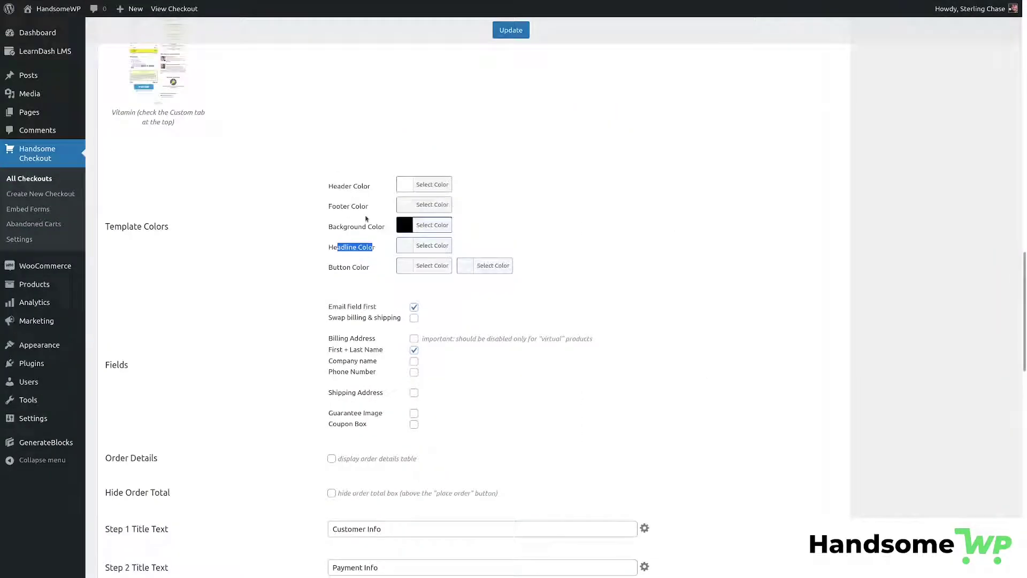
pyautogui.click(401, 251)
pyautogui.click(419, 370)
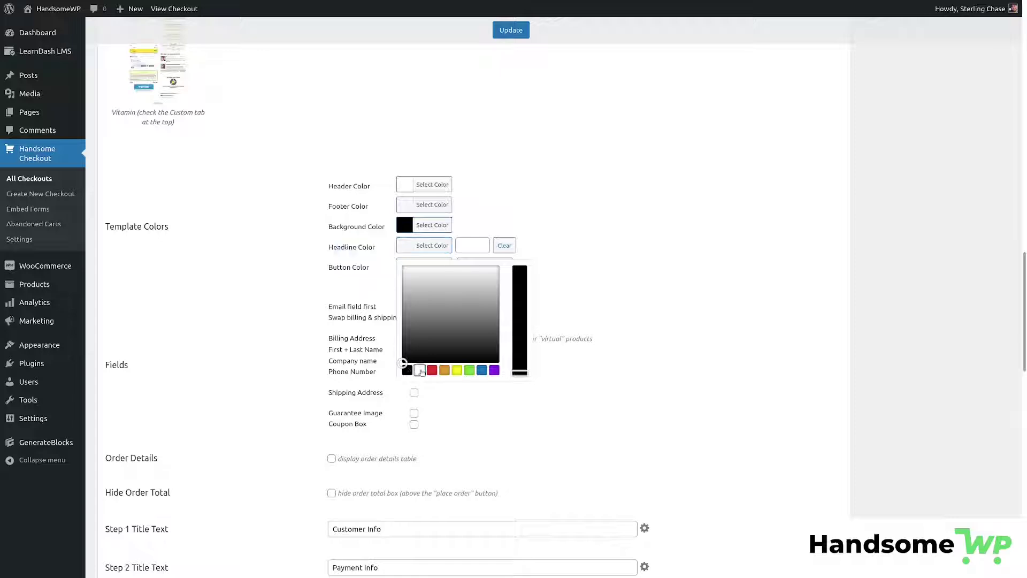
pyautogui.click(607, 207)
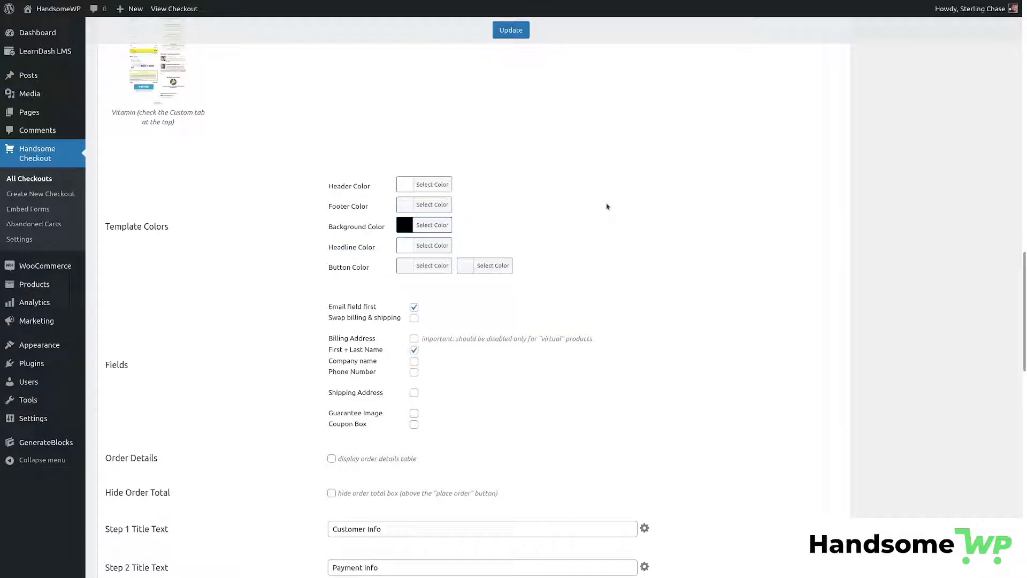
# - Update the checkout and reload the live page to apply the background and headline colors
pyautogui.click(509, 31)
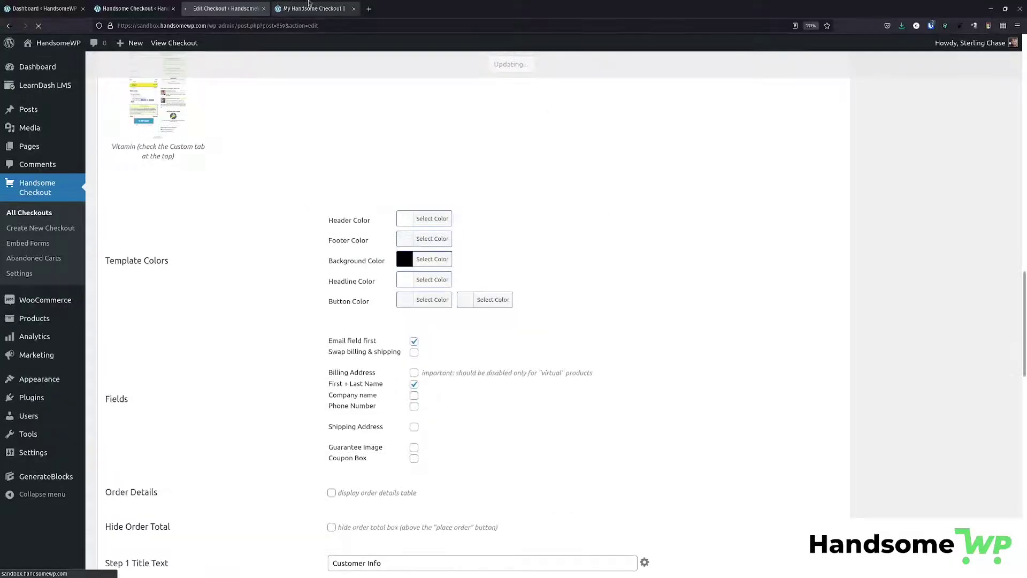
pyautogui.click(312, 9)
pyautogui.click(39, 26)
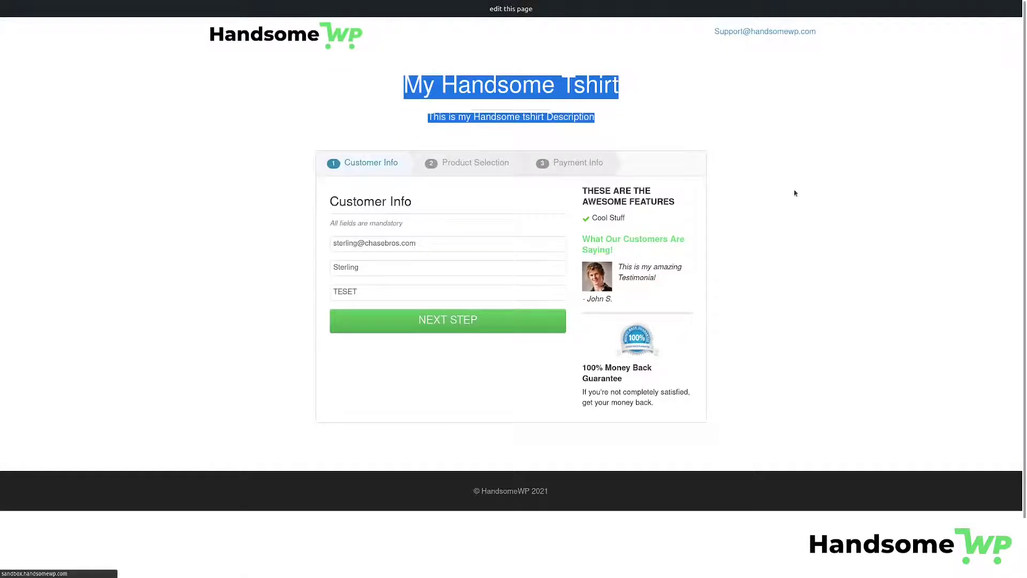
# - Check the title, description and footer against the background on the live checkout page
pyautogui.press('F11')
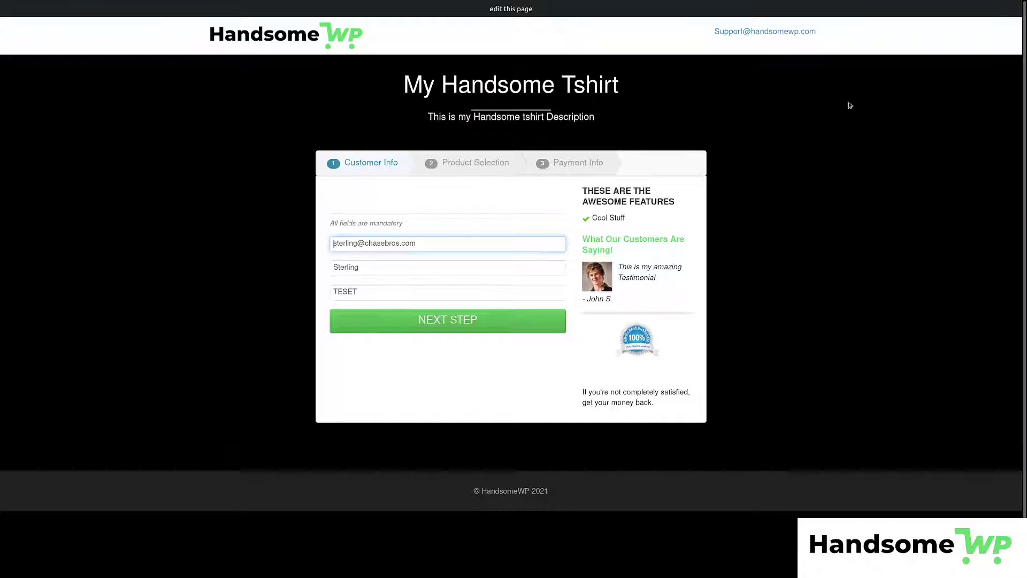
pyautogui.moveTo(405, 77); pyautogui.dragTo(603, 135)
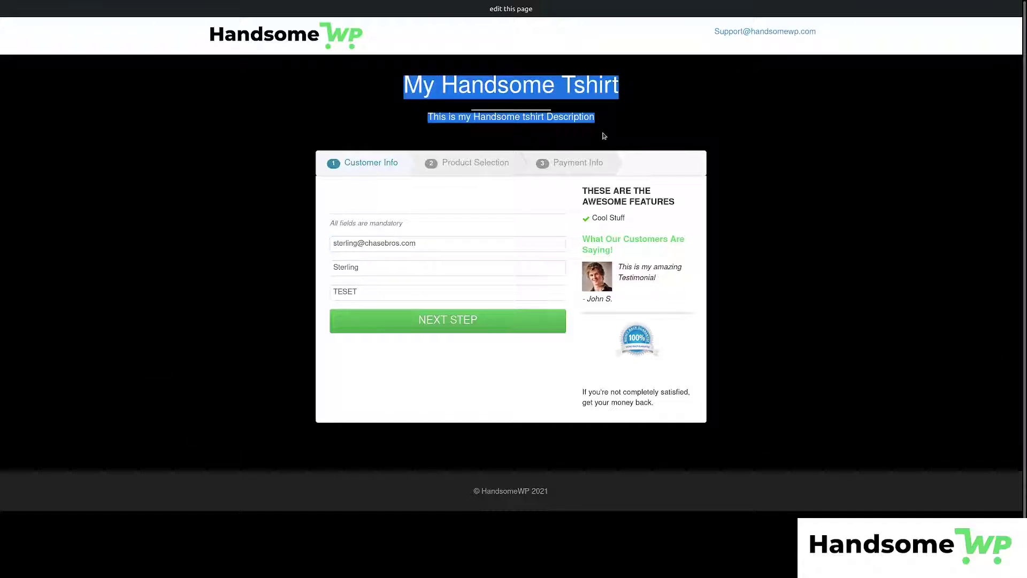
pyautogui.scroll(-1, 428, 334)
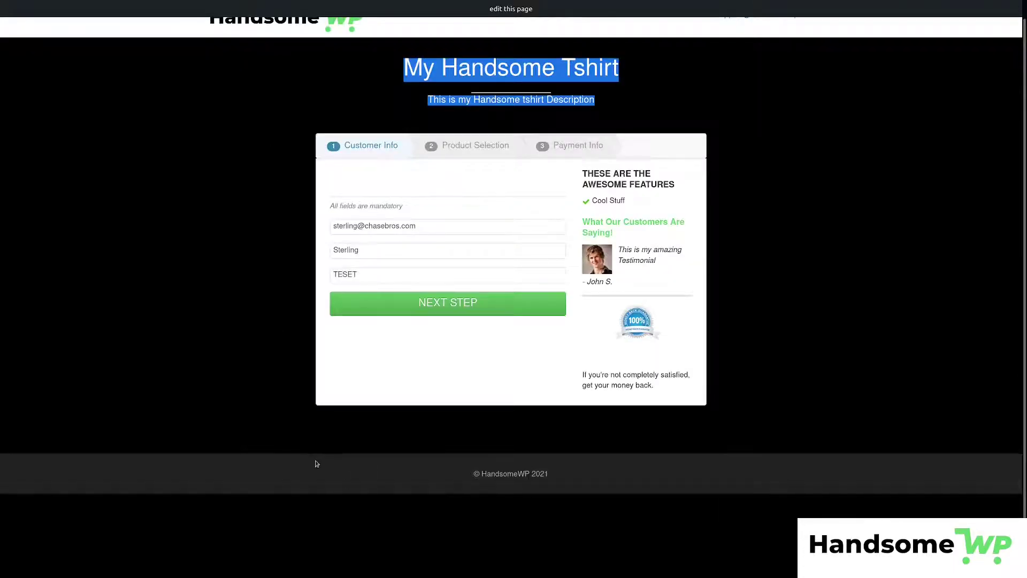
pyautogui.scroll(1, 226, 335)
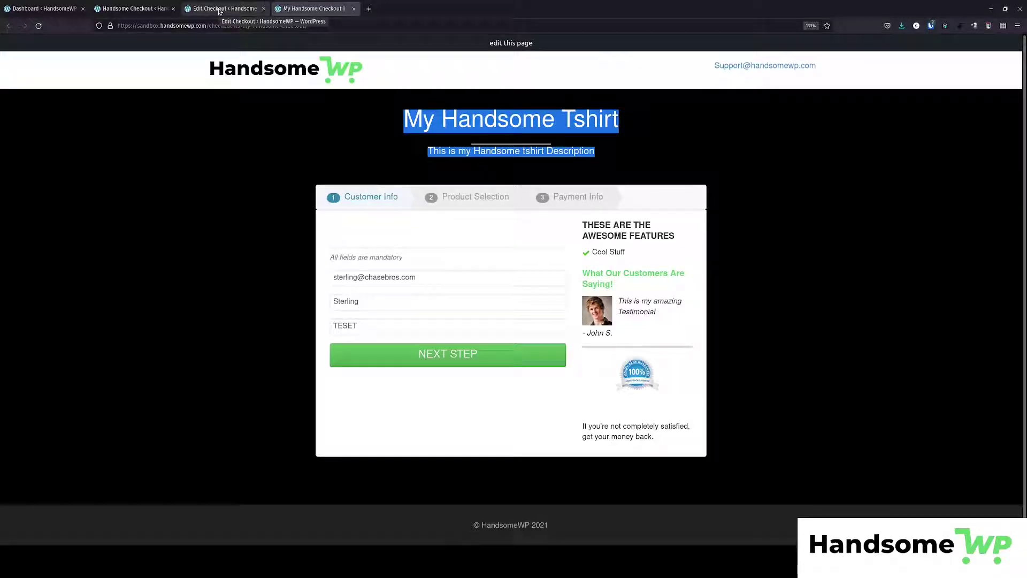
# - Set the template's footer color to black back in the checkout editor
pyautogui.click(221, 12)
pyautogui.scroll(-15, 364, 319)
pyautogui.scroll(-5, 364, 319)
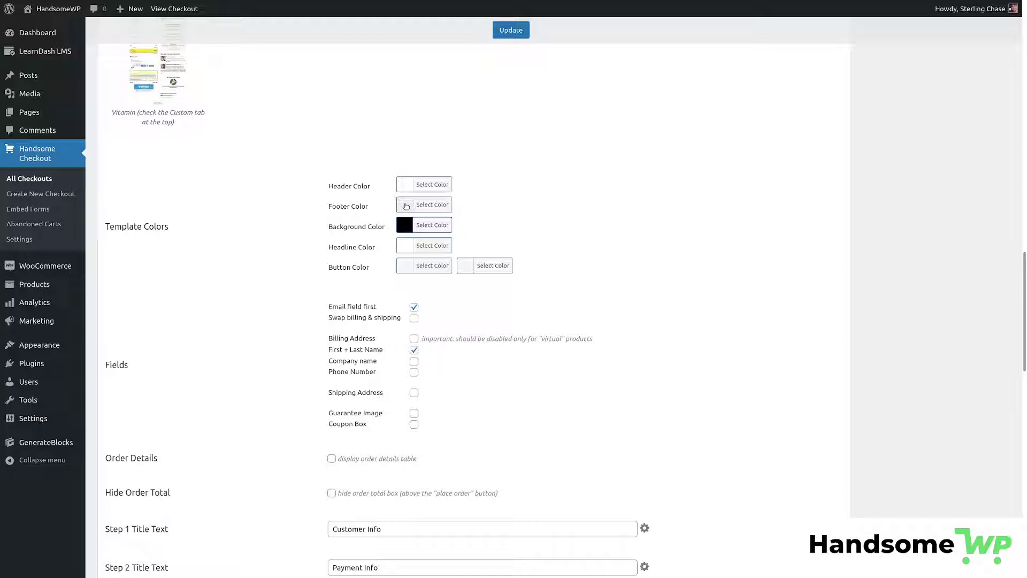
pyautogui.click(433, 204)
pyautogui.click(407, 330)
pyautogui.click(615, 263)
# - Try green for the first button color and settle on the preset blue #1e73be
pyautogui.click(405, 266)
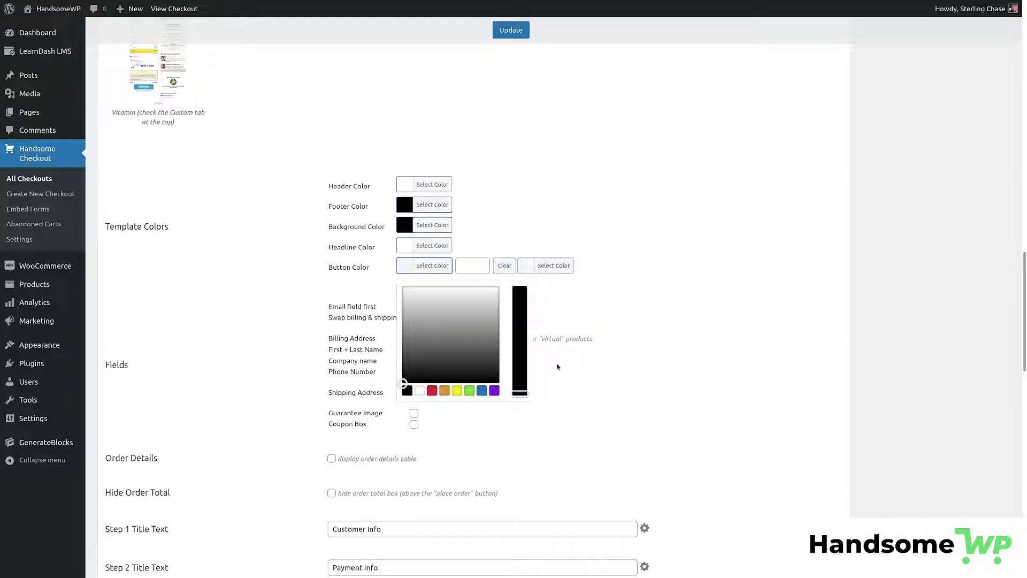
pyautogui.click(469, 390)
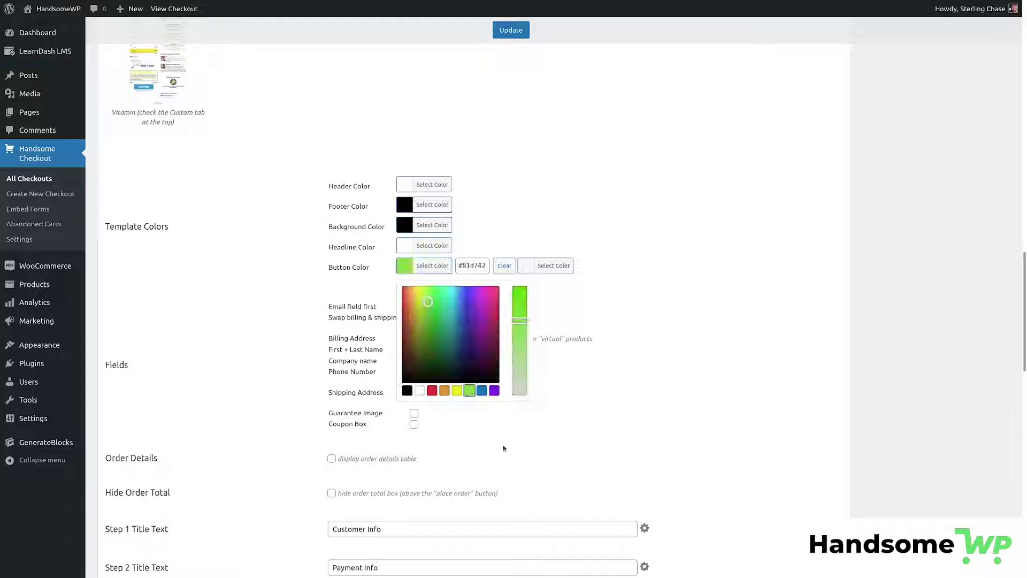
pyautogui.click(482, 391)
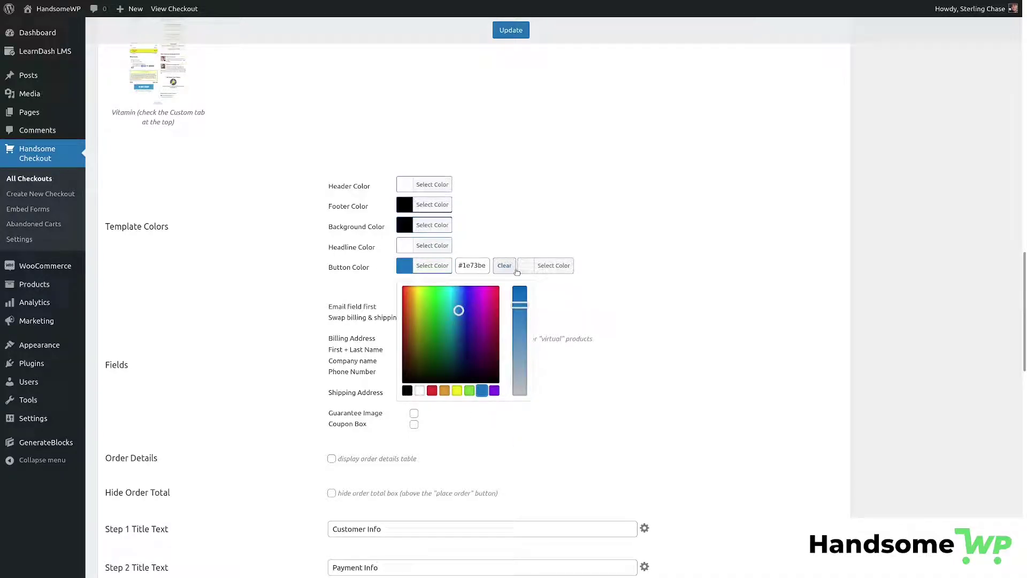
pyautogui.click(602, 269)
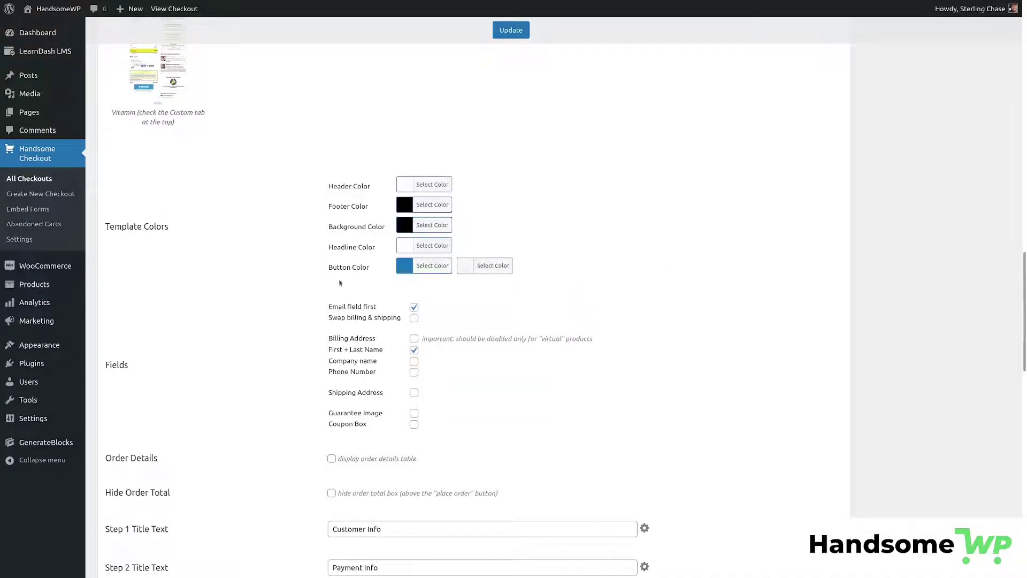
# - Set the second button color to the darker blue #17479b
pyautogui.click(481, 268)
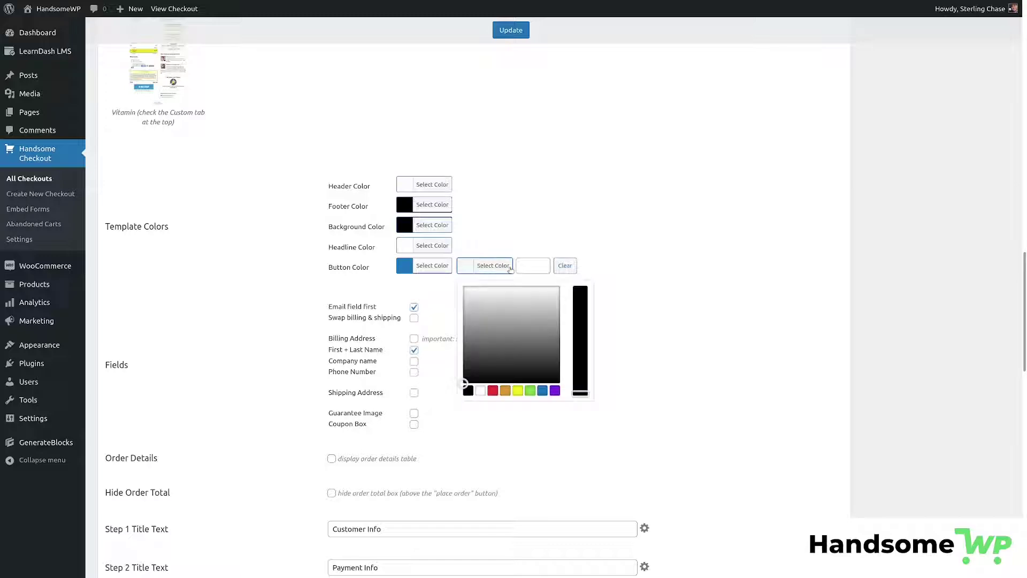
pyautogui.click(544, 391)
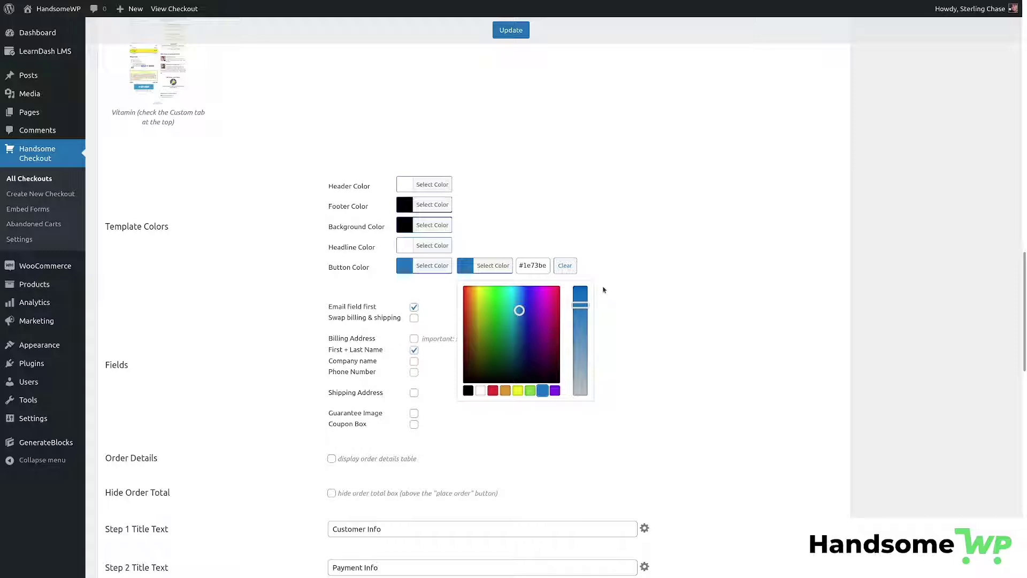
pyautogui.click(521, 321)
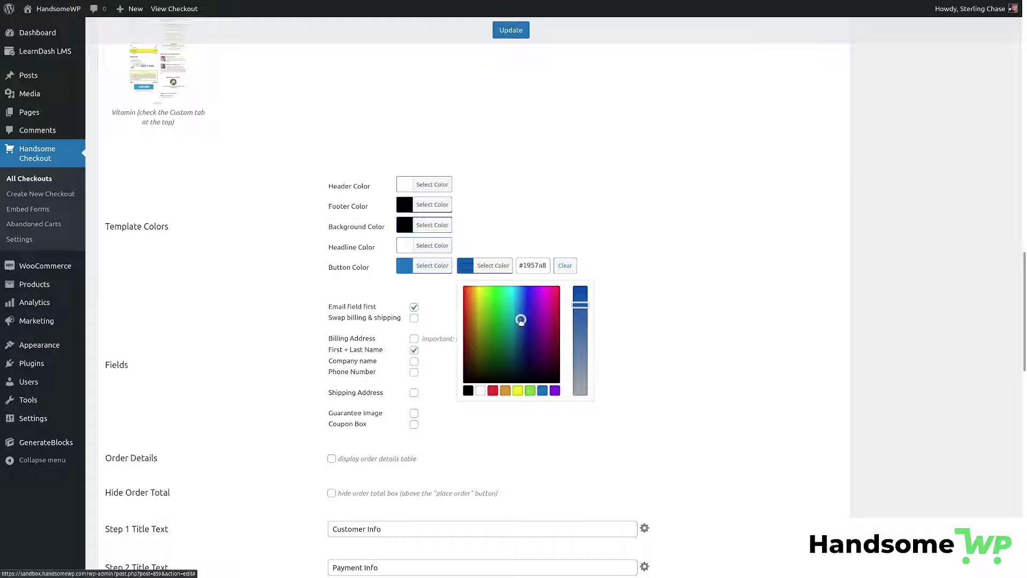
pyautogui.moveTo(521, 321); pyautogui.dragTo(522, 324)
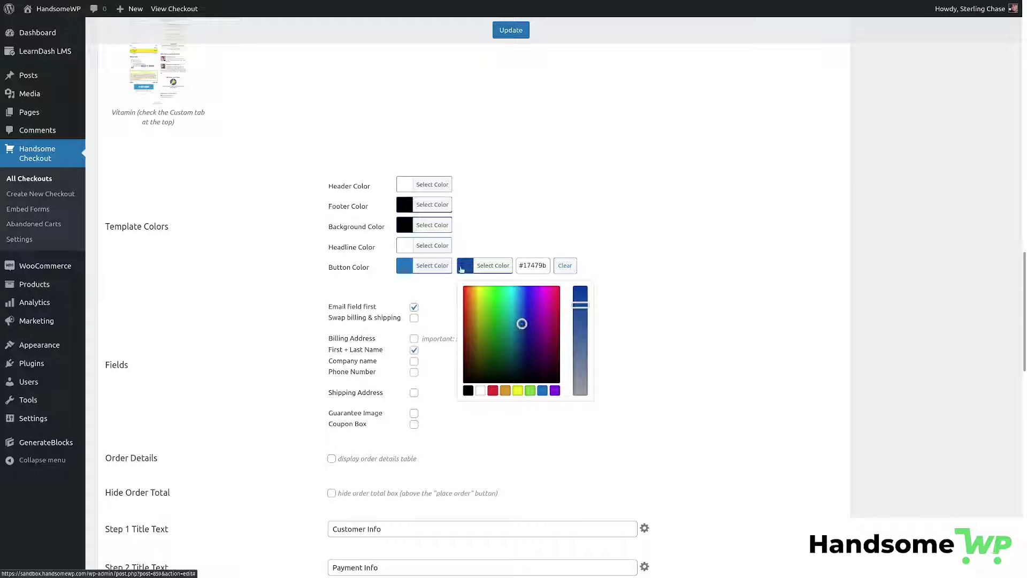
# - Lighten the first button color to a brighter shade of blue
pyautogui.click(406, 267)
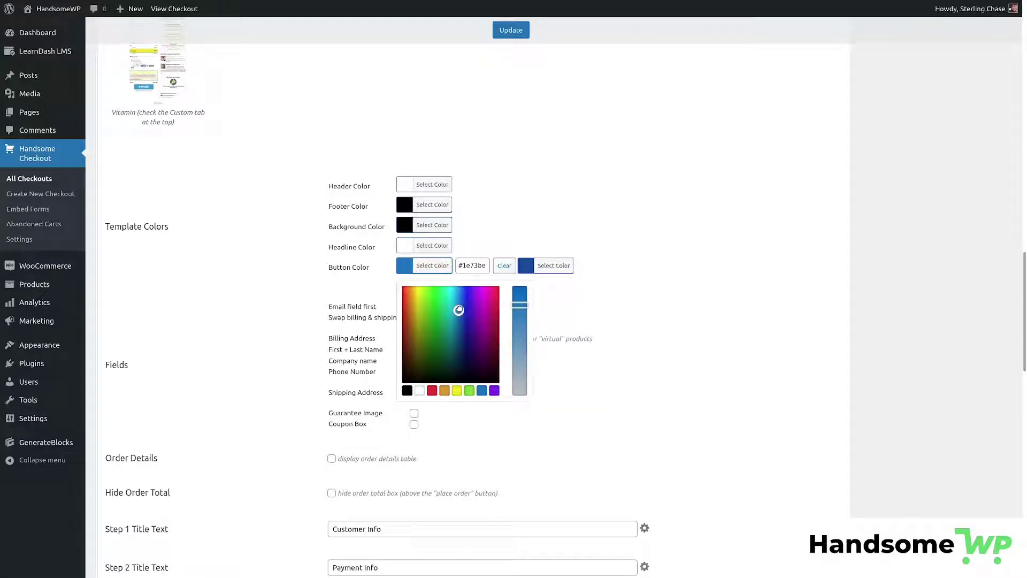
pyautogui.moveTo(459, 310); pyautogui.dragTo(458, 303)
pyautogui.click(591, 227)
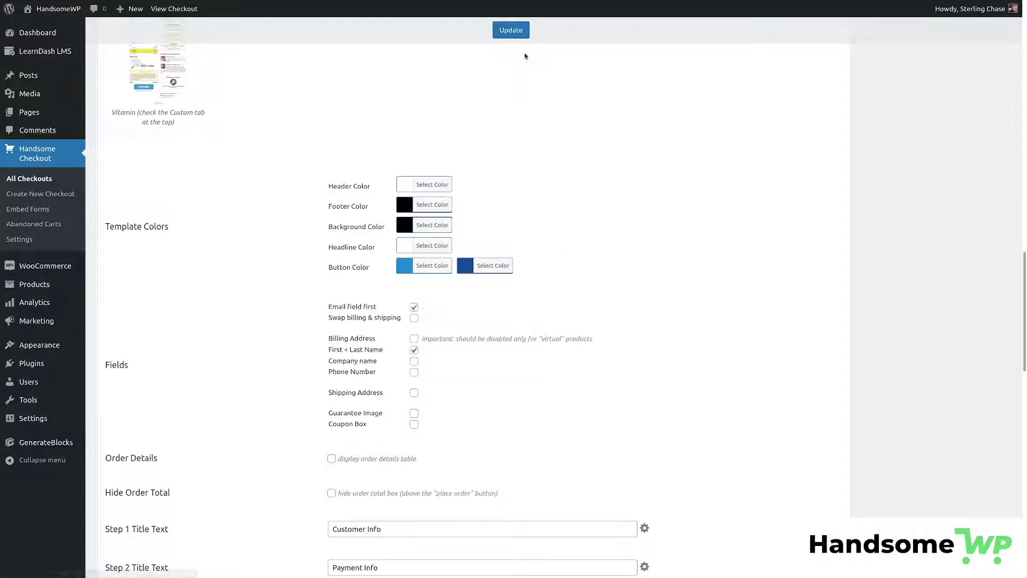
# - Update the checkout and reload the live page to apply the footer and button colors
pyautogui.click(515, 34)
pyautogui.click(328, 9)
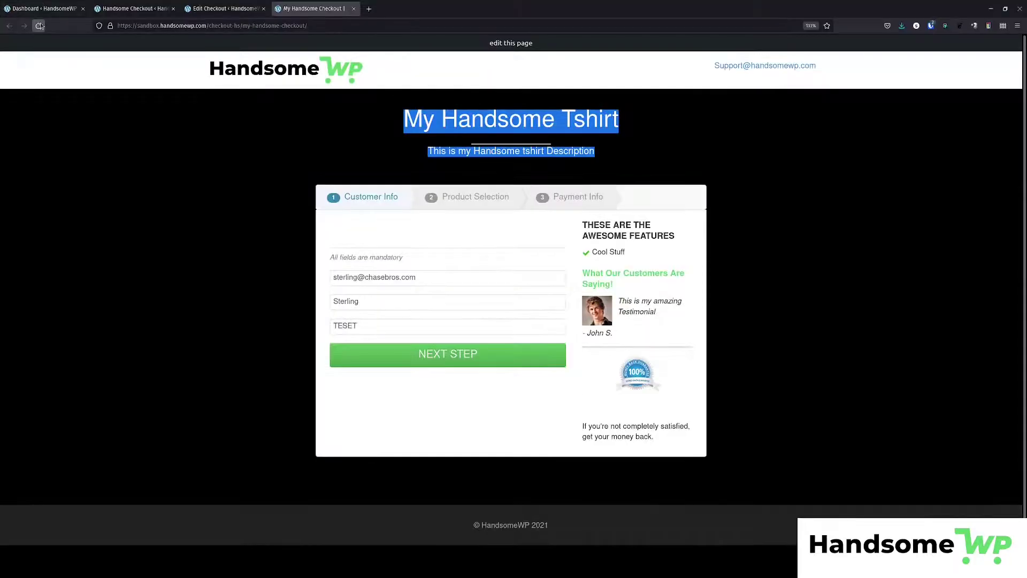
pyautogui.click(38, 26)
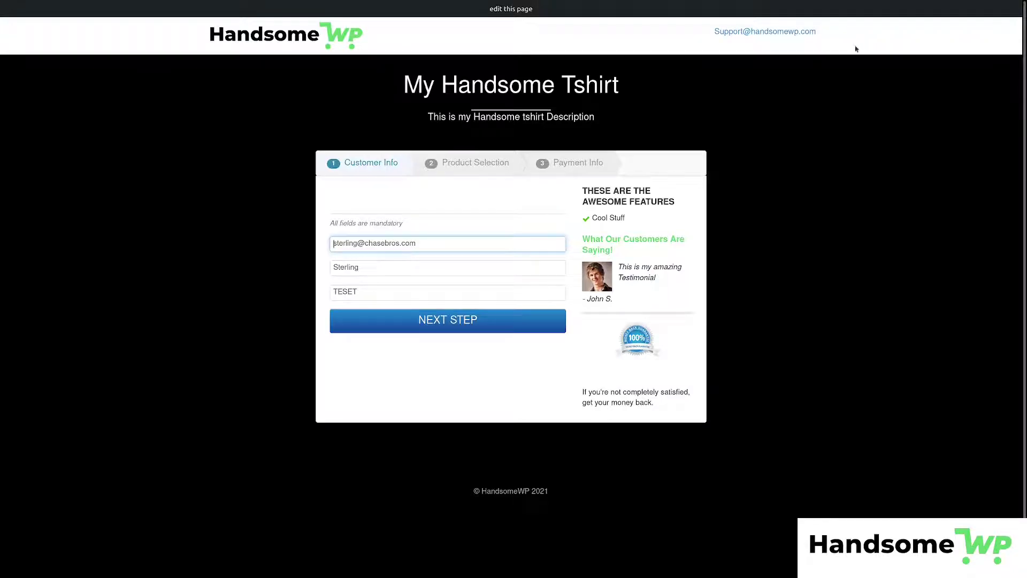
# - Return to the checkout editor, choose the Minimalist template and update the checkout
pyautogui.press('F11')
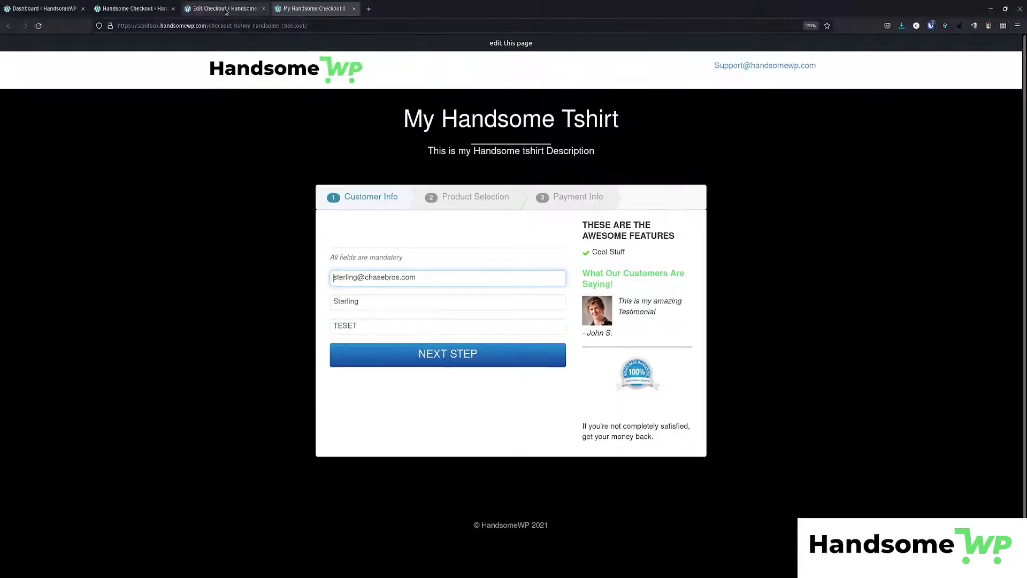
pyautogui.click(227, 8)
pyautogui.press('F11')
pyautogui.scroll(-15, 538, 290)
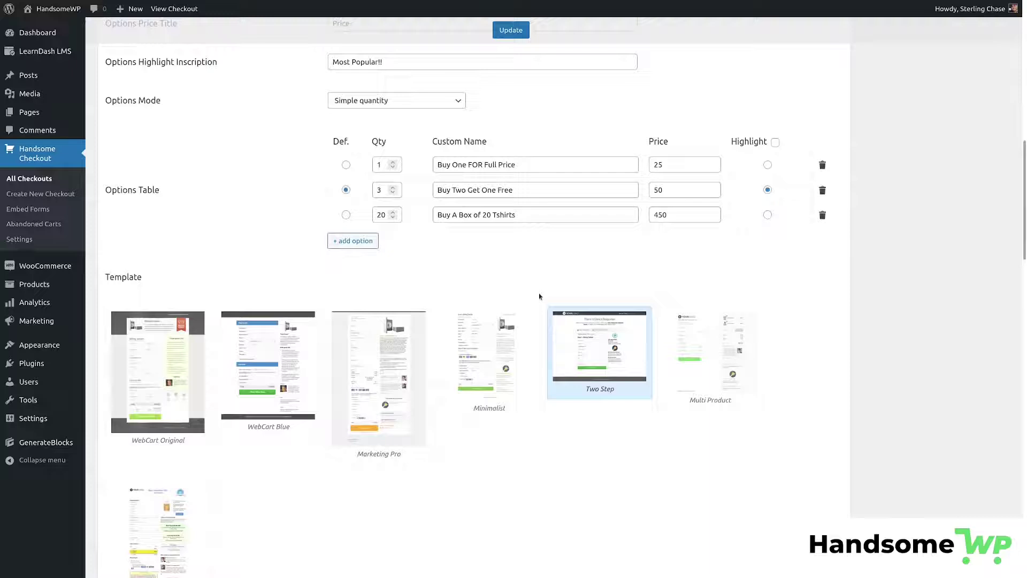
pyautogui.scroll(3, 582, 382)
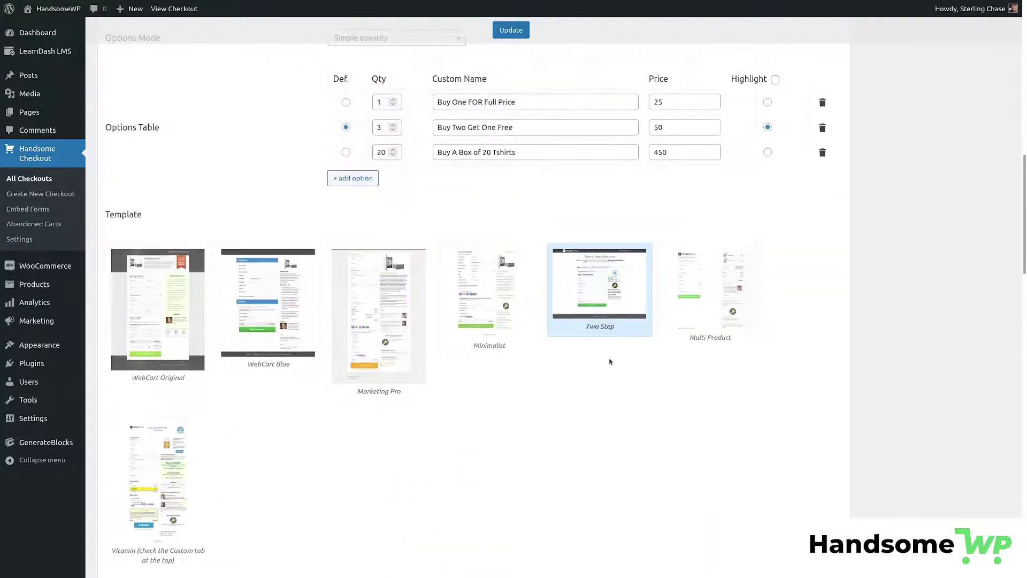
pyautogui.scroll(-3, 613, 429)
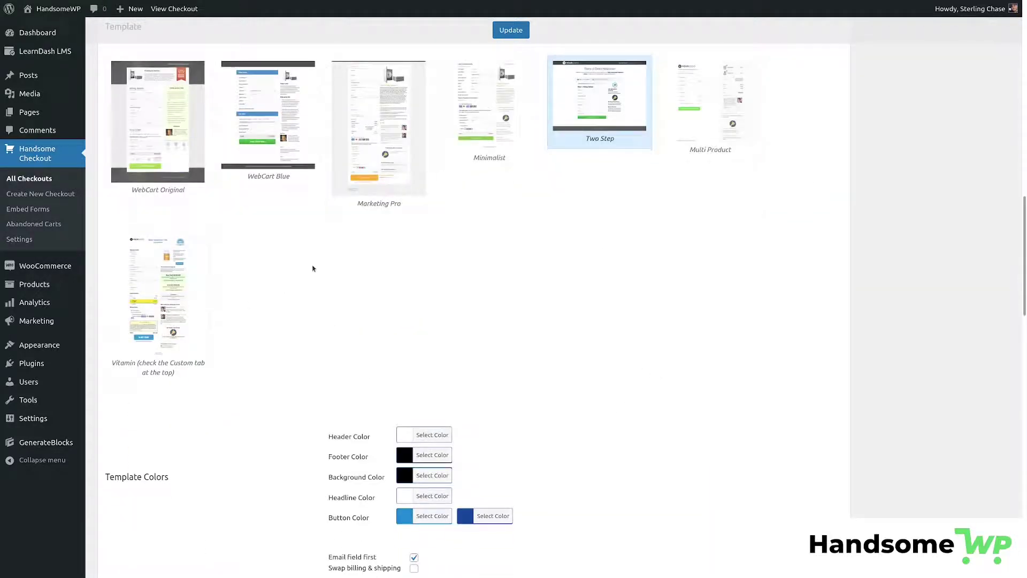
pyautogui.click(497, 113)
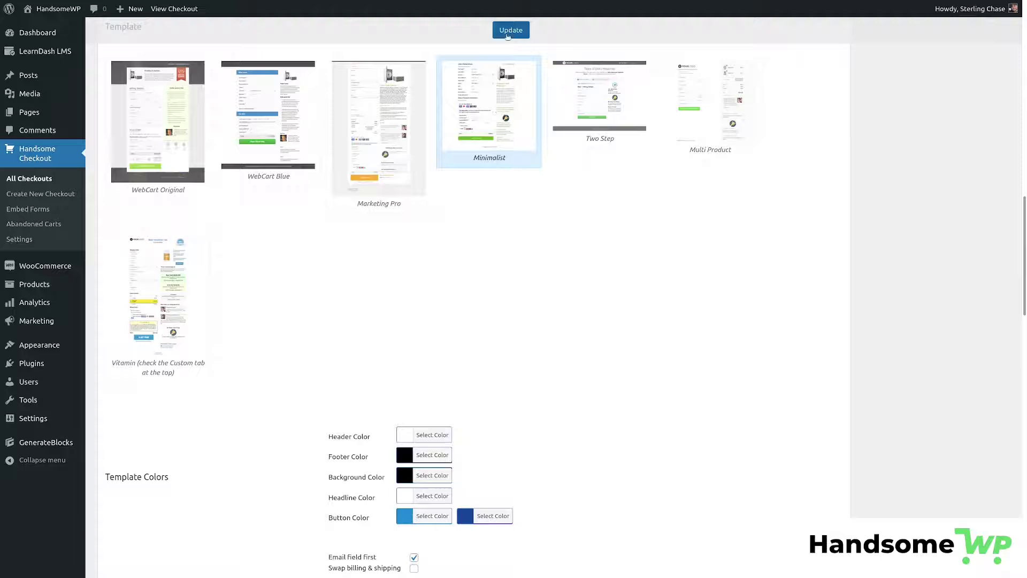
# - Examine the customer fields and product options of the Minimalist layout on the live page
pyautogui.click(321, 9)
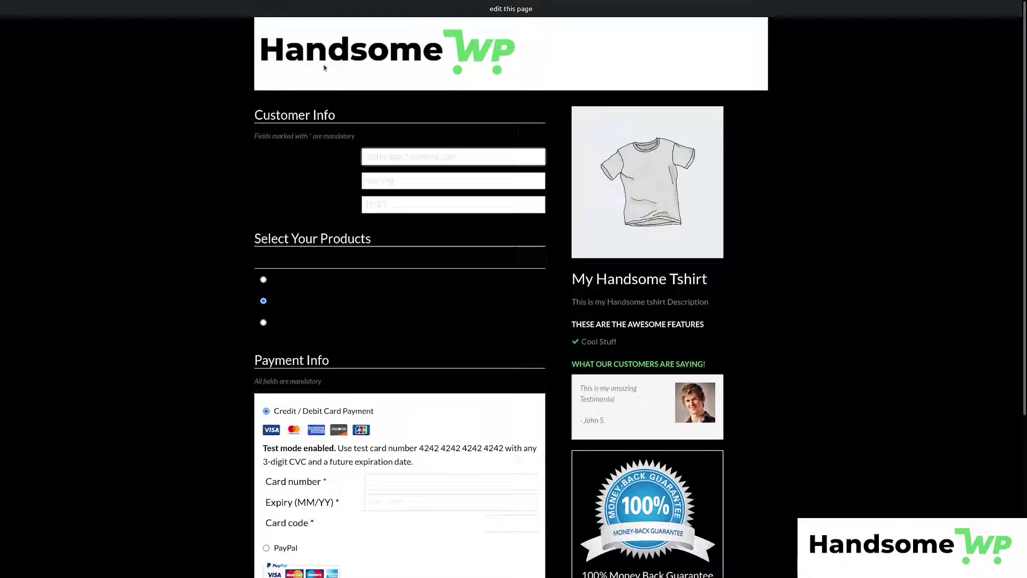
pyautogui.moveTo(260, 156); pyautogui.dragTo(844, 387)
pyautogui.click(844, 388)
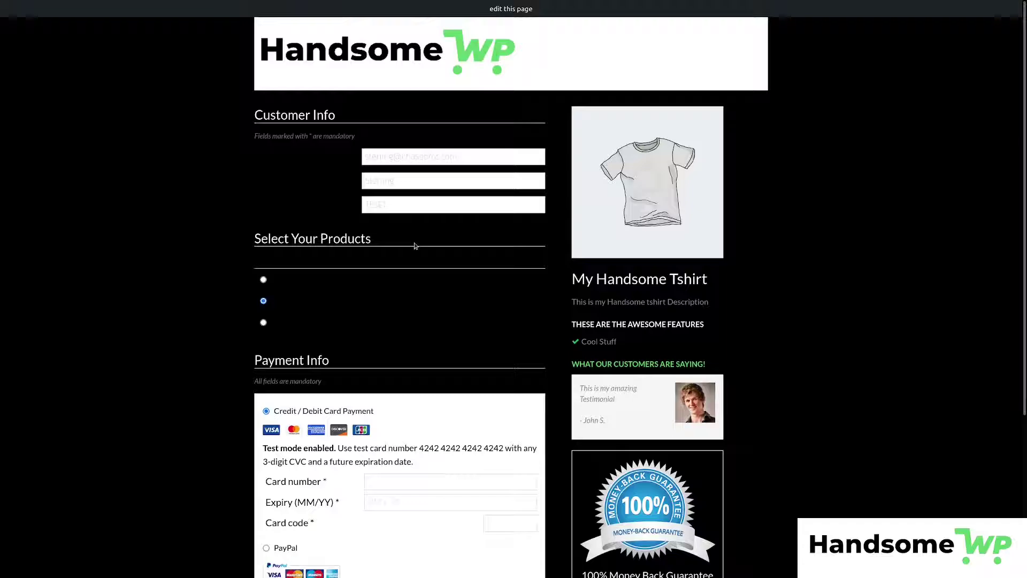
# - Set the template's background color to white in the checkout editor
pyautogui.moveTo(327, 2)
pyautogui.click(214, 8)
pyautogui.scroll(-20, 423, 205)
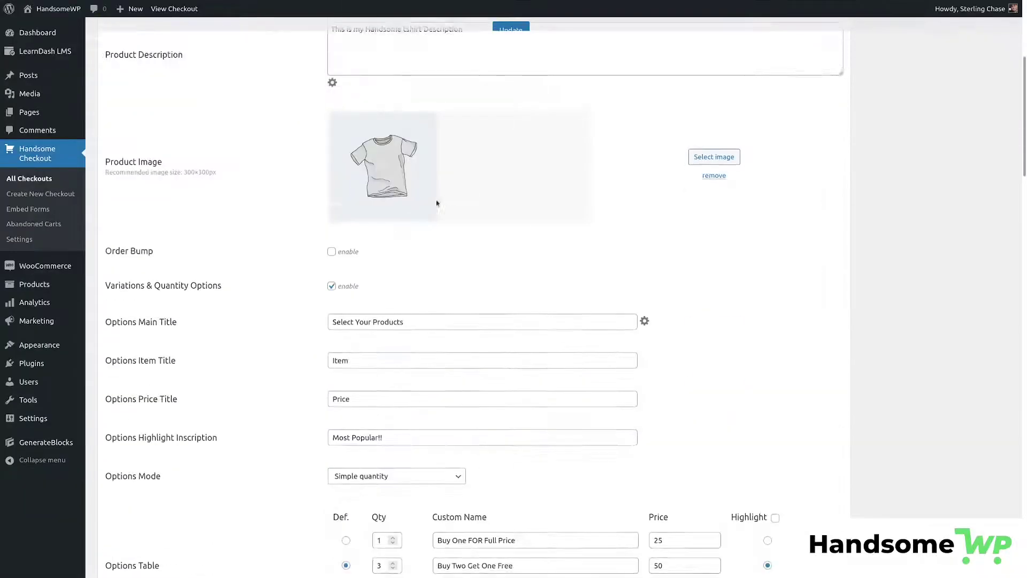
pyautogui.scroll(-5, 423, 204)
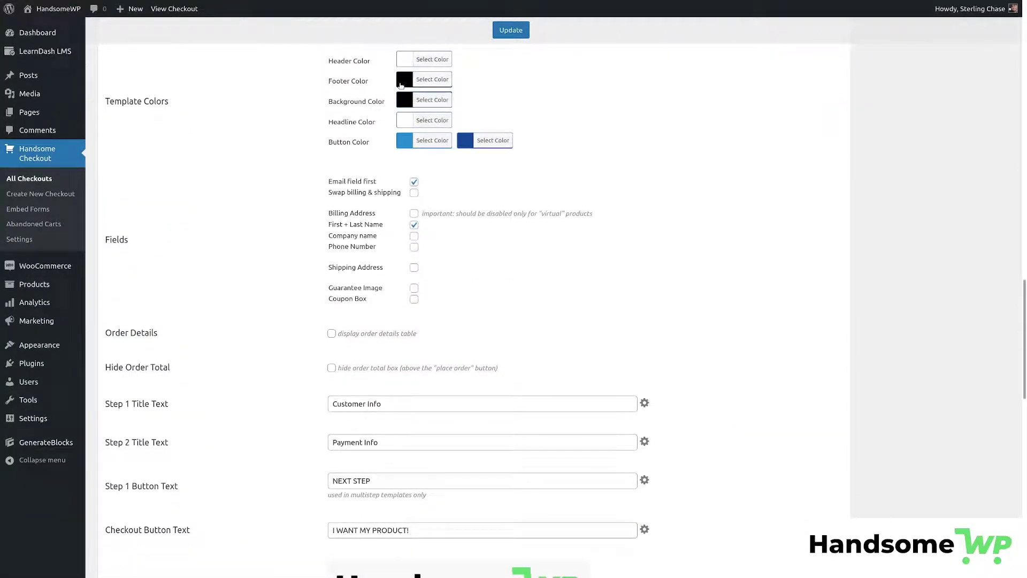
pyautogui.click(405, 101)
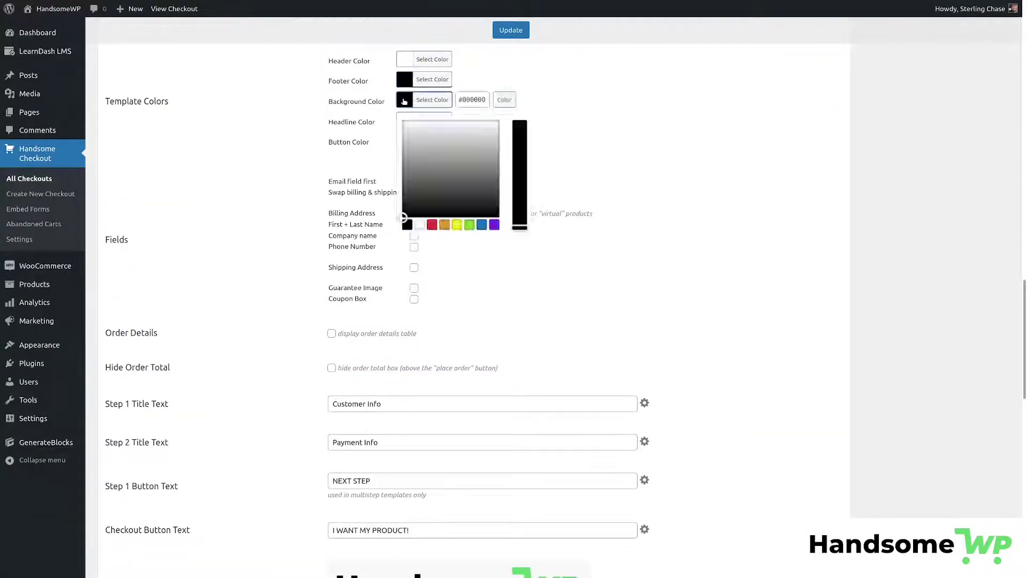
pyautogui.click(419, 225)
pyautogui.click(532, 110)
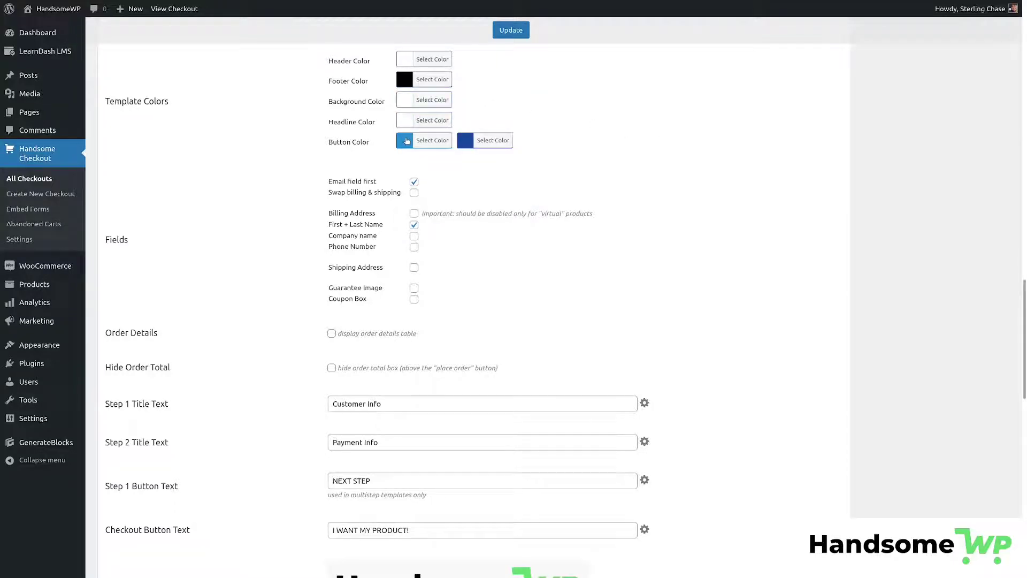
# - Update the checkout and review the header and form on the live page with the white background
pyautogui.click(509, 31)
pyautogui.click(315, 9)
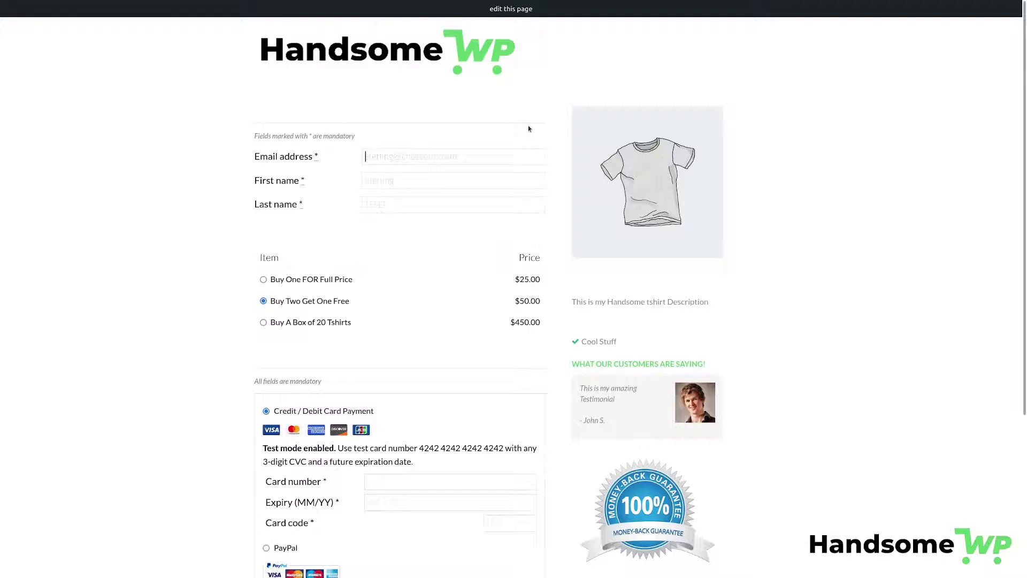
pyautogui.scroll(-4, 603, 333)
pyautogui.scroll(4, 600, 327)
pyautogui.moveTo(321, 69); pyautogui.dragTo(325, 98)
# - Set the template's header color to black in the checkout editor
pyautogui.moveTo(388, 1)
pyautogui.click(240, 8)
pyautogui.scroll(-9, 411, 235)
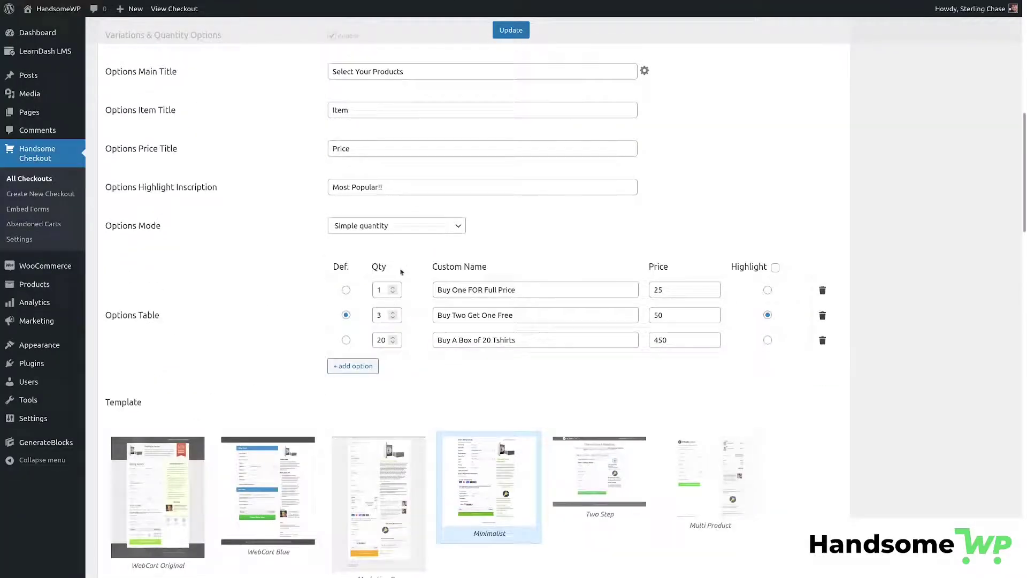
pyautogui.scroll(-8, 401, 272)
pyautogui.click(407, 372)
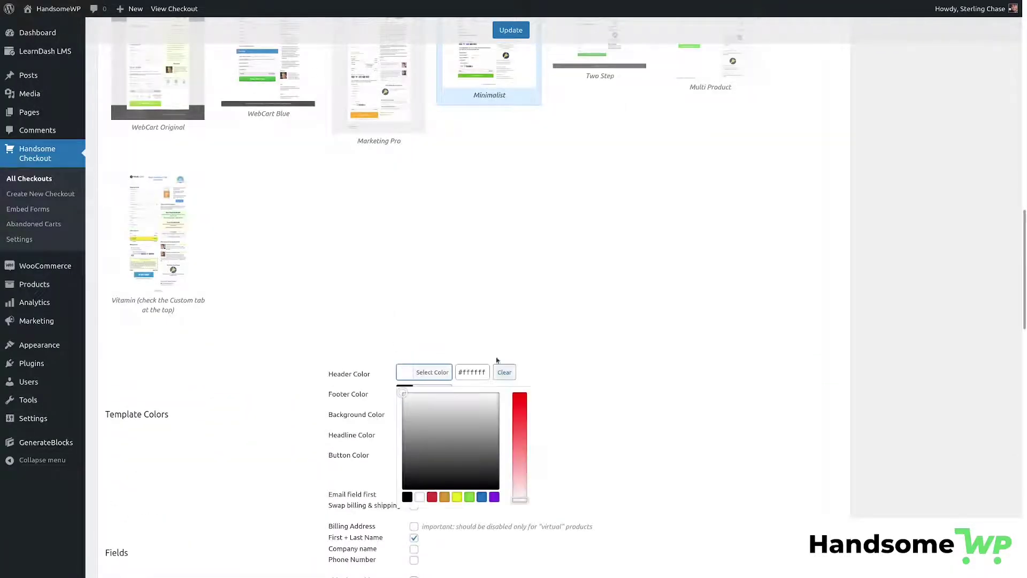
pyautogui.click(407, 496)
# - Update the checkout, reload the live page and inspect the logo area of the header
pyautogui.click(511, 30)
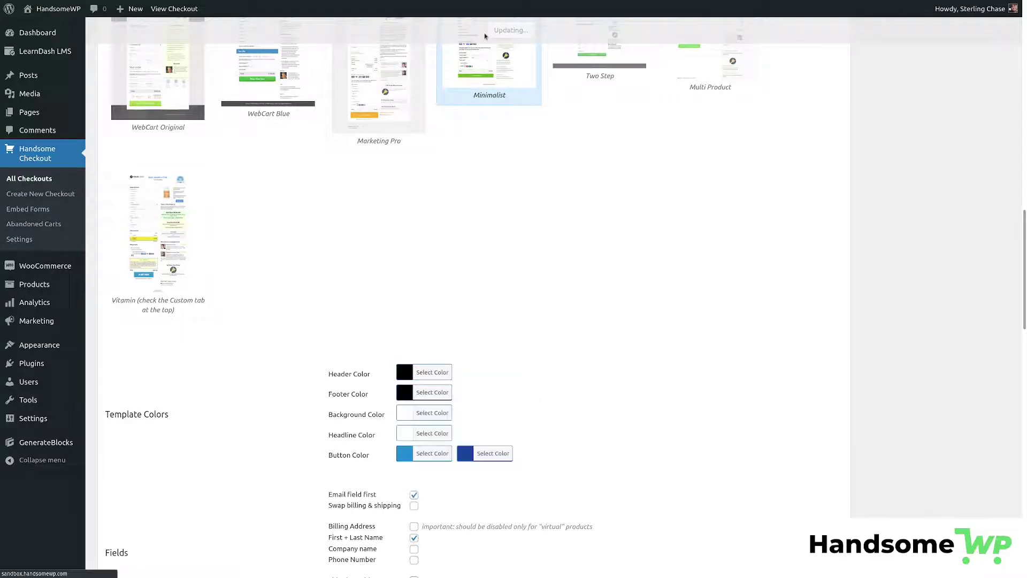
pyautogui.click(314, 9)
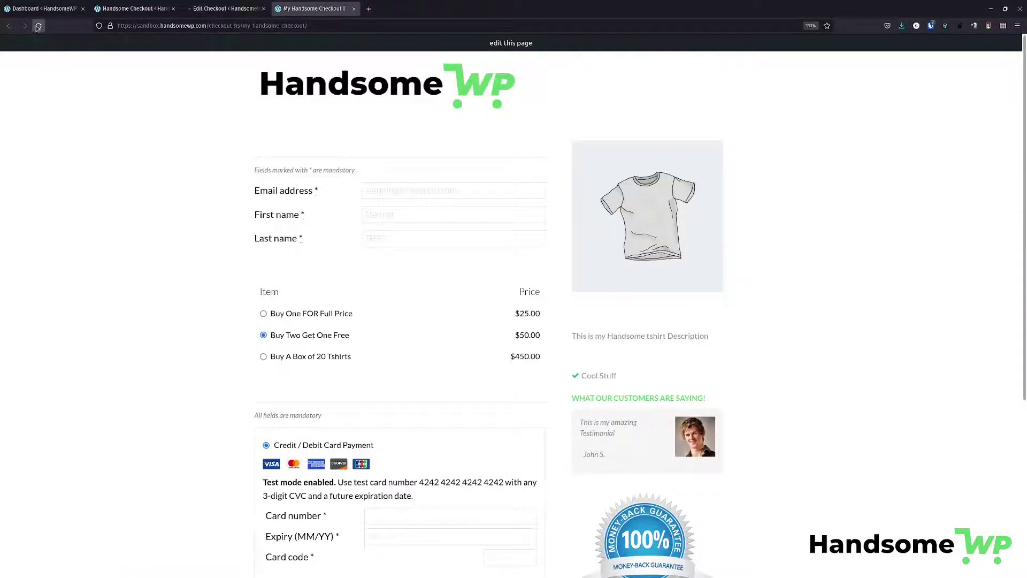
pyautogui.click(38, 27)
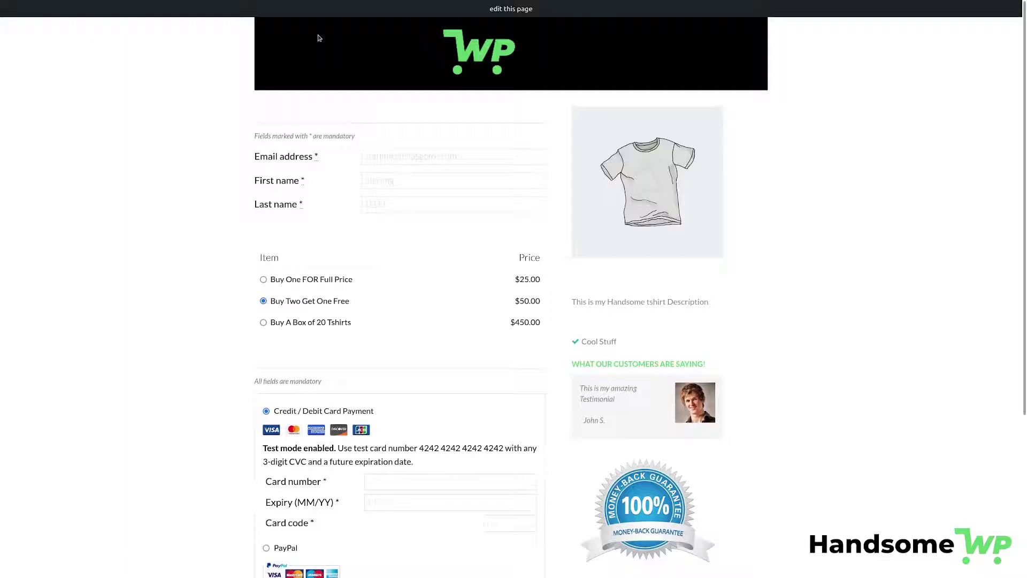
pyautogui.moveTo(312, 52); pyautogui.dragTo(330, 64)
# - Review the company logo alignment options in the checkout editor and keep left alignment
pyautogui.click(240, 11)
pyautogui.scroll(-20, 499, 241)
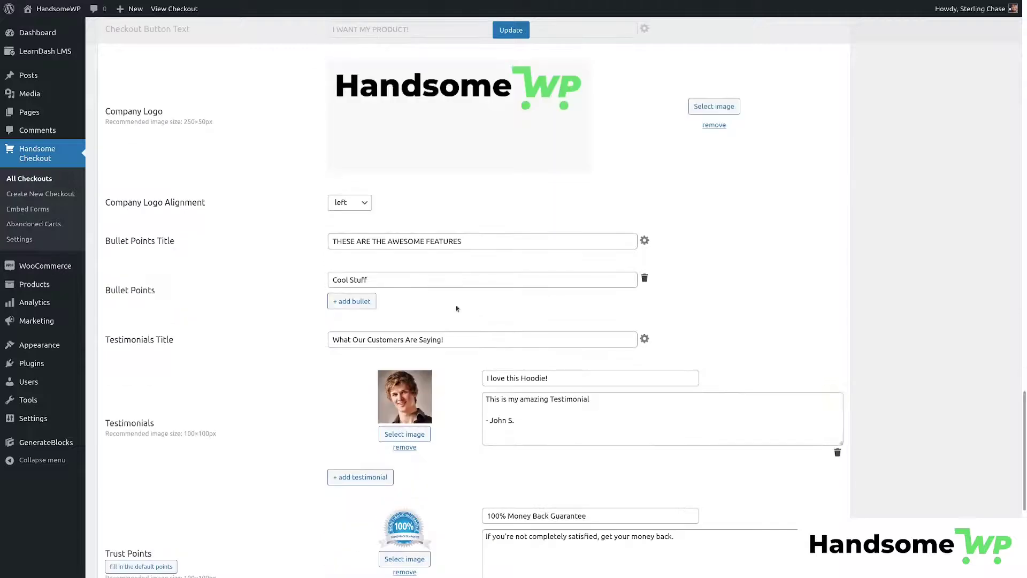
pyautogui.click(353, 203)
pyautogui.click(342, 219)
pyautogui.scroll(5, 520, 206)
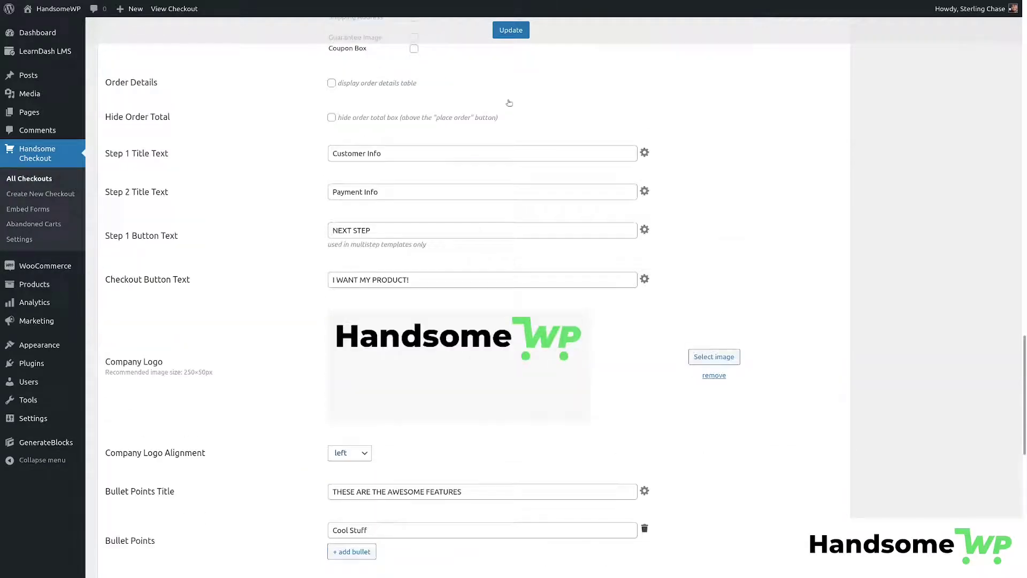
# - Center the company logo, update the checkout and check the logo position on the reloaded live page
pyautogui.click(512, 31)
pyautogui.scroll(-4, 514, 394)
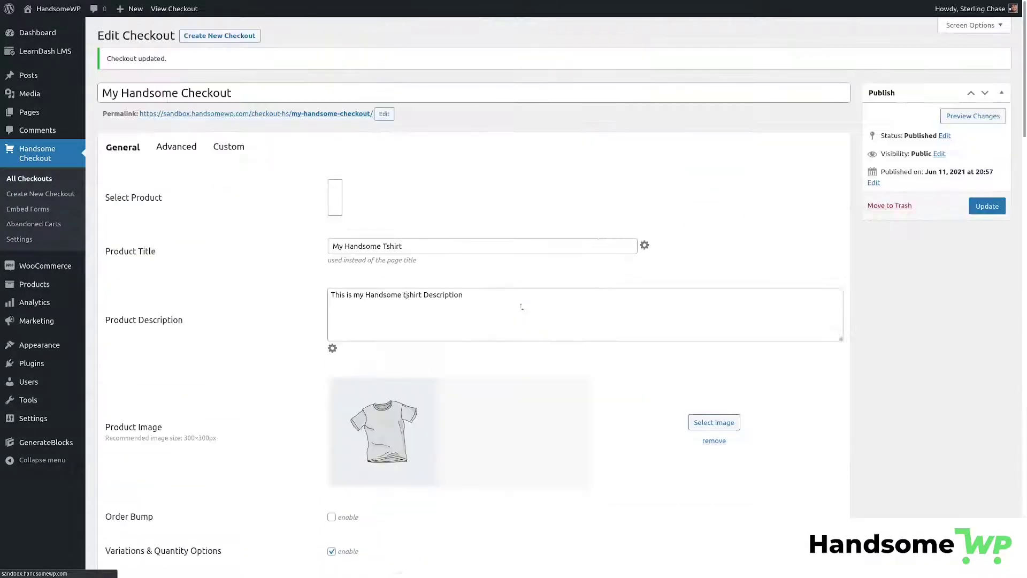
pyautogui.click(291, 9)
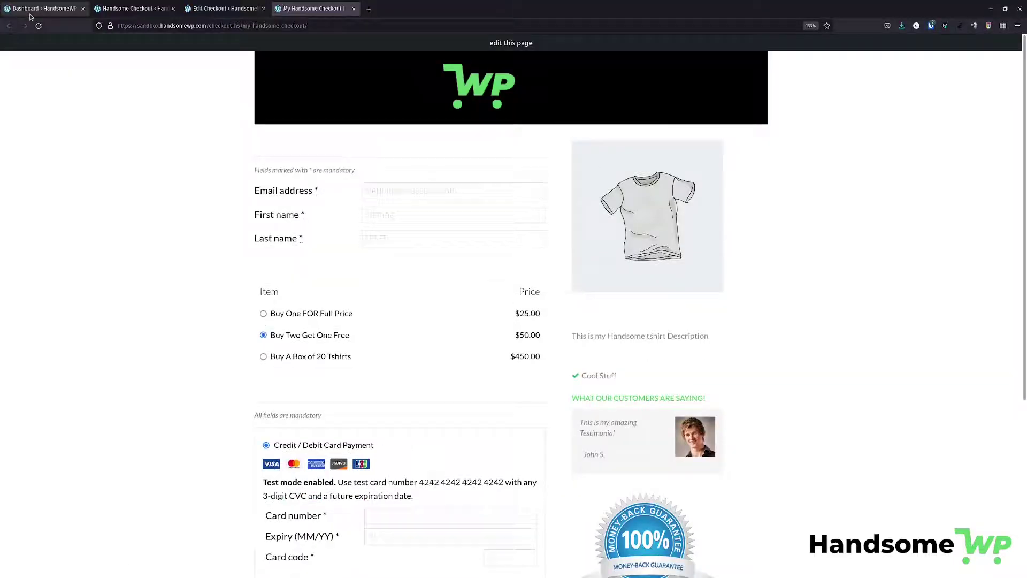
pyautogui.click(45, 25)
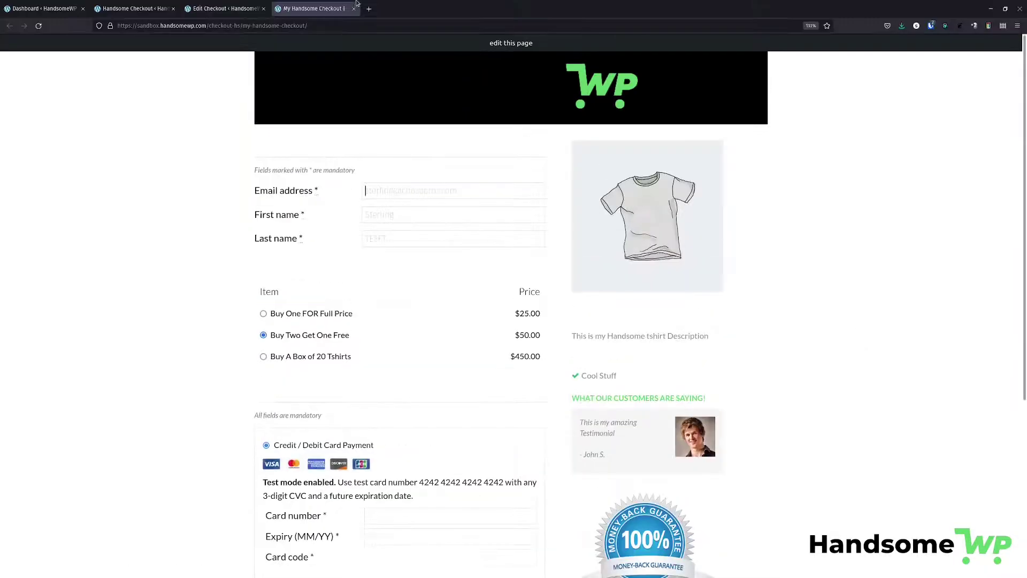
# - Set the template's header color back to white in the checkout editor
pyautogui.click(229, 9)
pyautogui.scroll(-8, 410, 298)
pyautogui.scroll(-3, 411, 297)
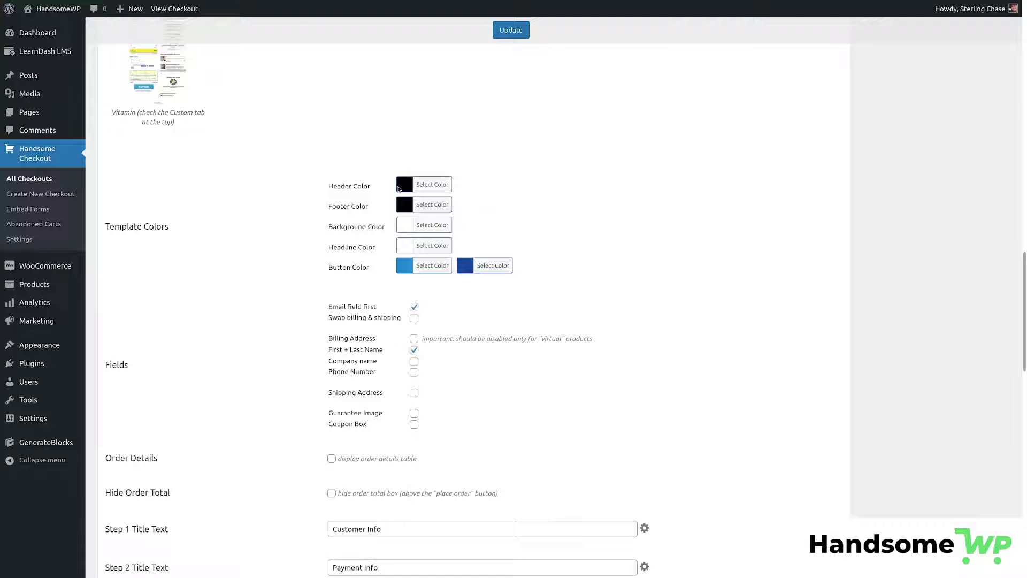
pyautogui.click(405, 184)
pyautogui.click(419, 309)
# - Update the checkout and review the whole live page with the white header and centered logo
pyautogui.click(511, 30)
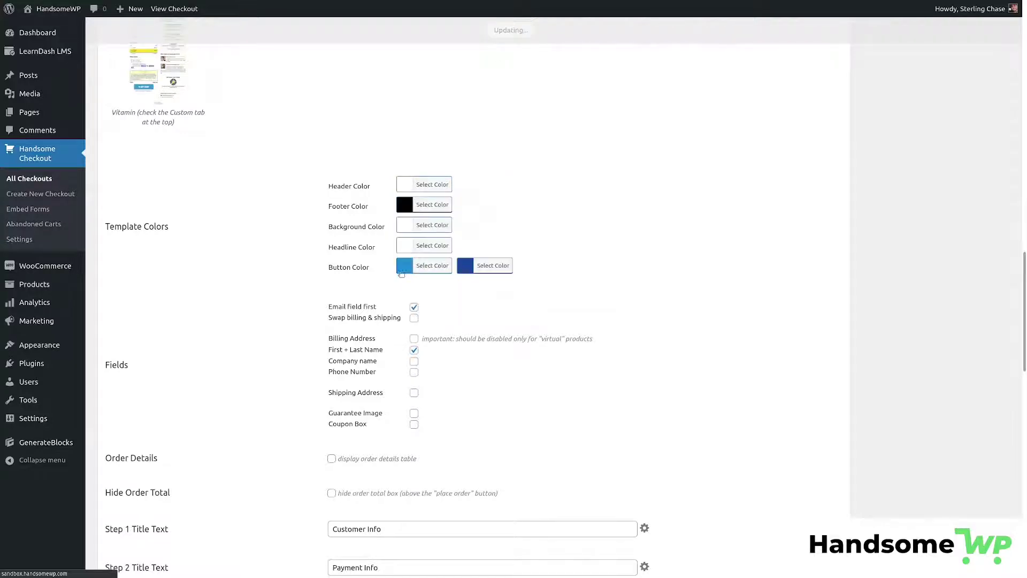
pyautogui.click(315, 9)
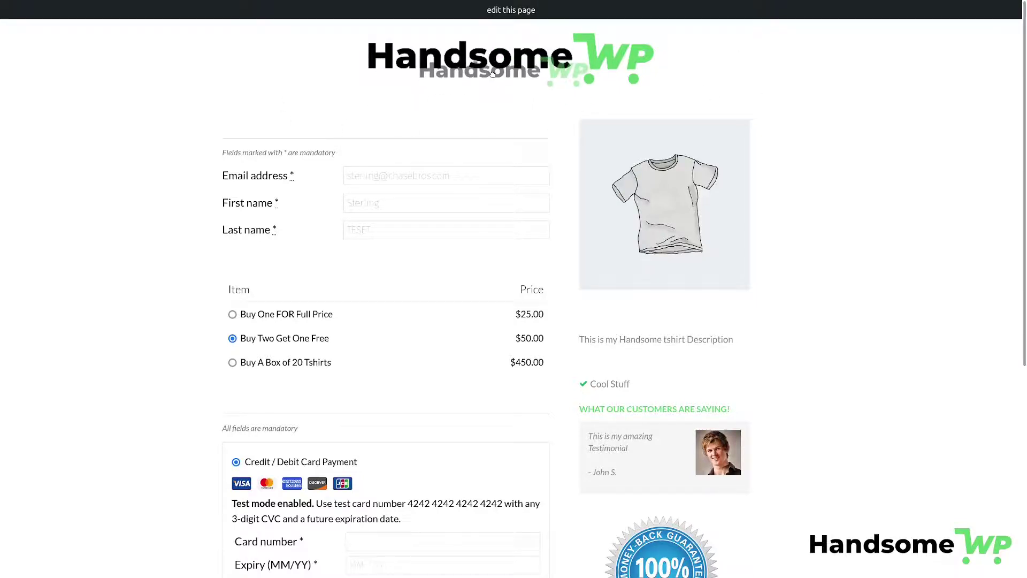
pyautogui.scroll(-4, 547, 112)
pyautogui.scroll(1, 497, 101)
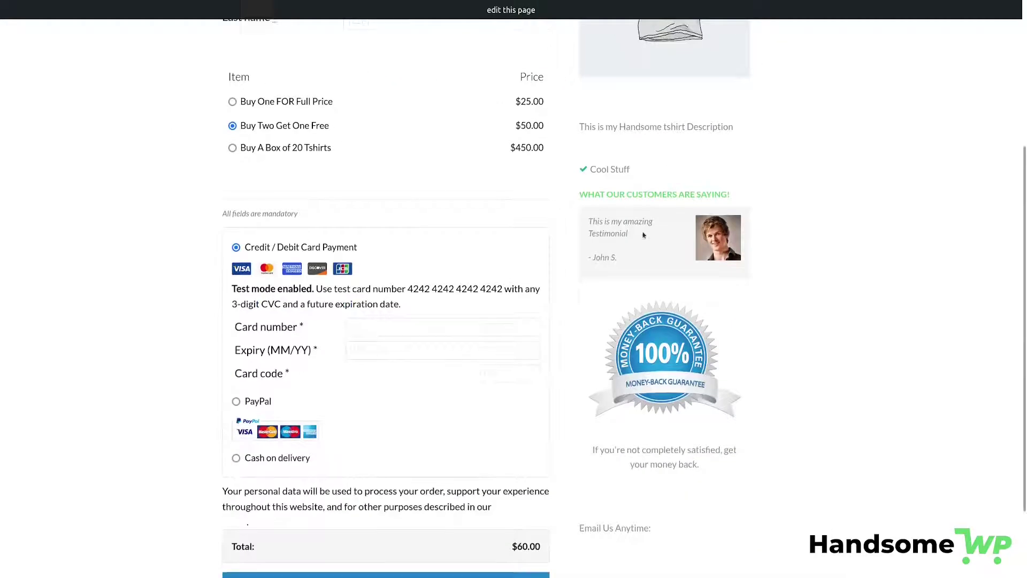
pyautogui.scroll(-3, 498, 101)
pyautogui.scroll(5, 535, 325)
# - Select the Marketing Pro template in the checkout editor and look over its color, field and logo settings
pyautogui.click(374, 8)
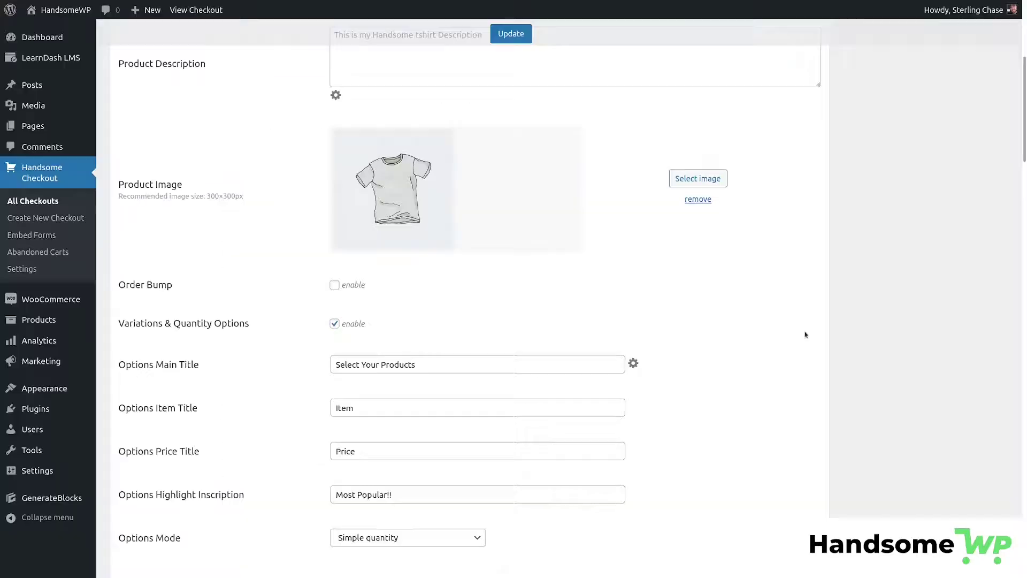
pyautogui.scroll(-9, 799, 332)
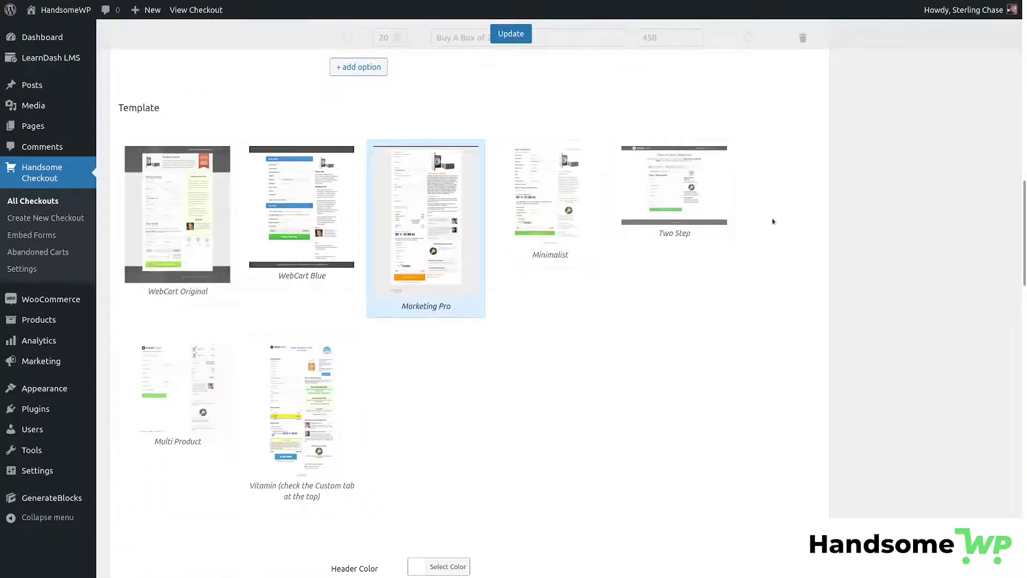
pyautogui.scroll(-10, 610, 394)
pyautogui.scroll(5, 612, 392)
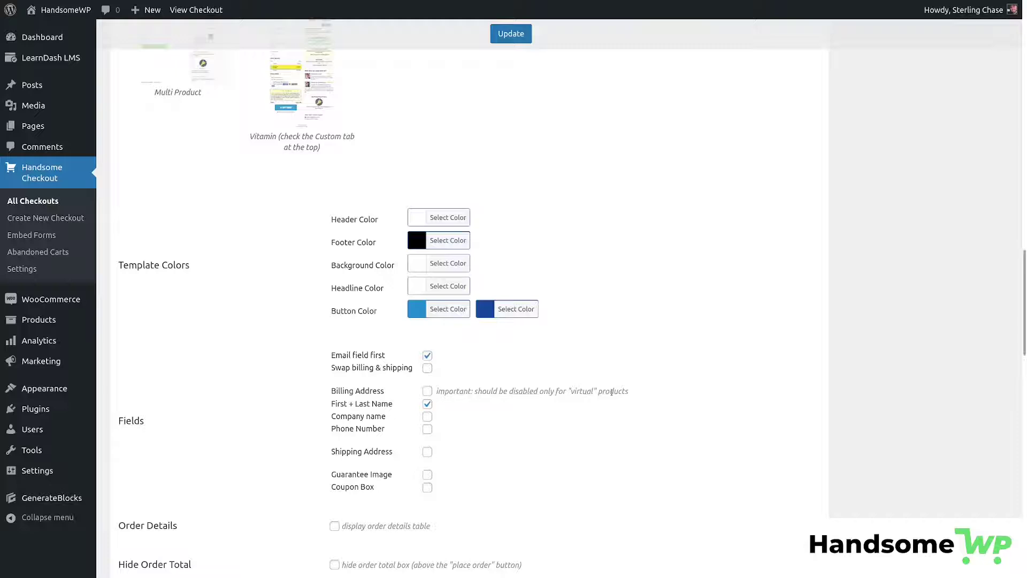
pyautogui.scroll(-11, 521, 414)
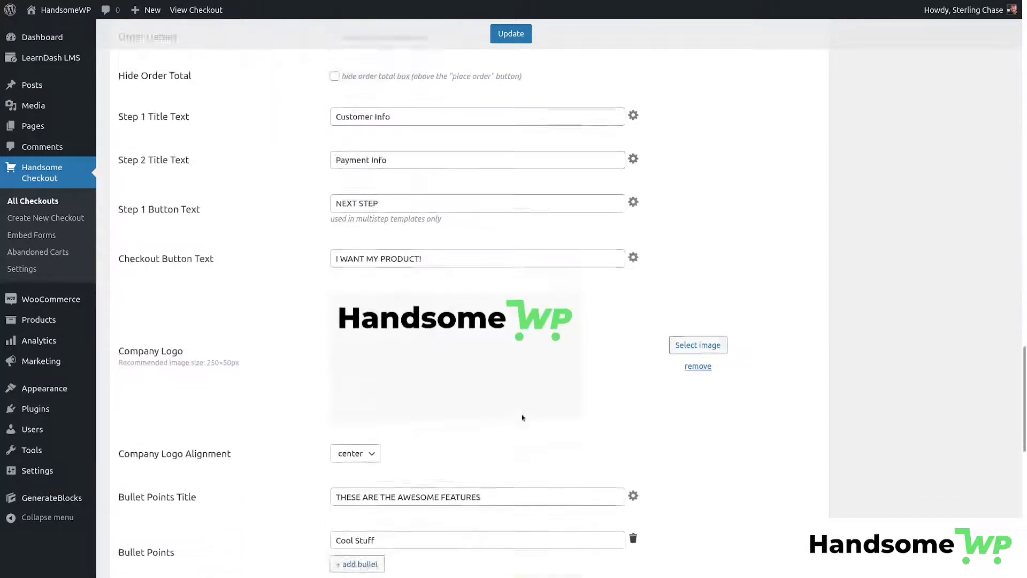
pyautogui.scroll(6, 555, 307)
pyautogui.scroll(5, 554, 307)
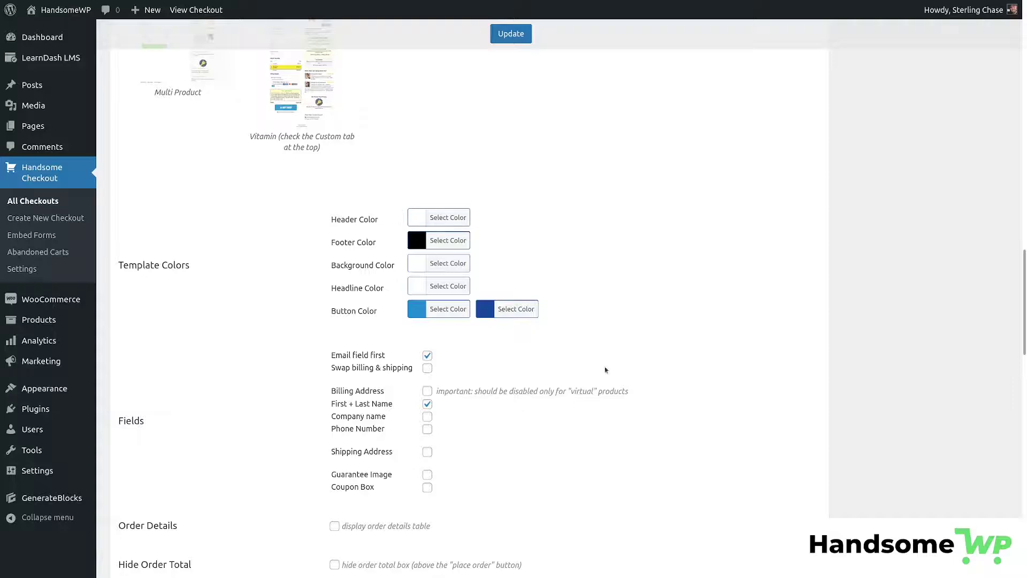
pyautogui.scroll(5, 546, 353)
pyautogui.scroll(-5, 491, 340)
# - Update the checkout and reload the live page to check the Marketing Pro template
pyautogui.click(513, 33)
pyautogui.scroll(4, 511, 257)
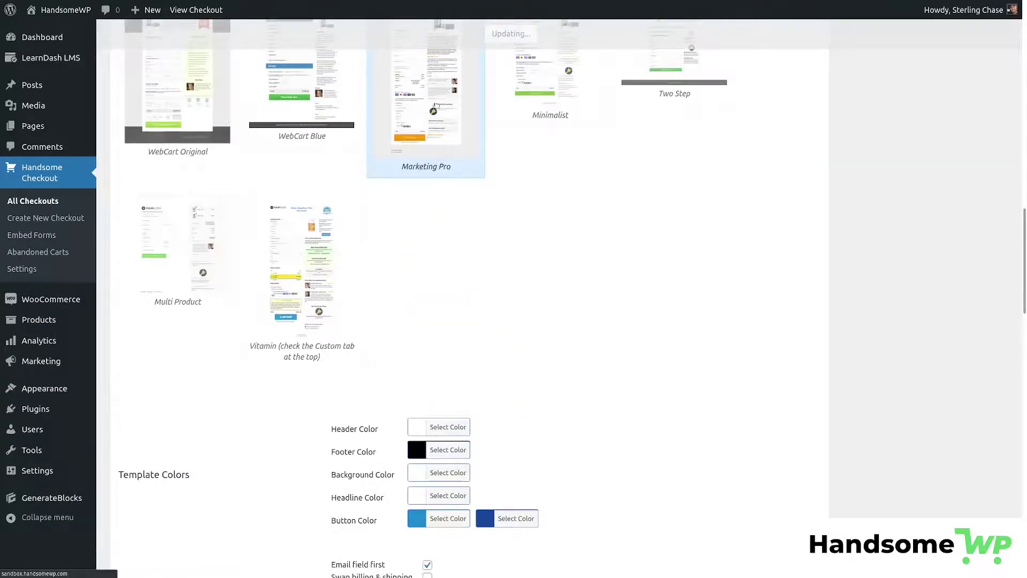
pyautogui.scroll(-15, 444, 278)
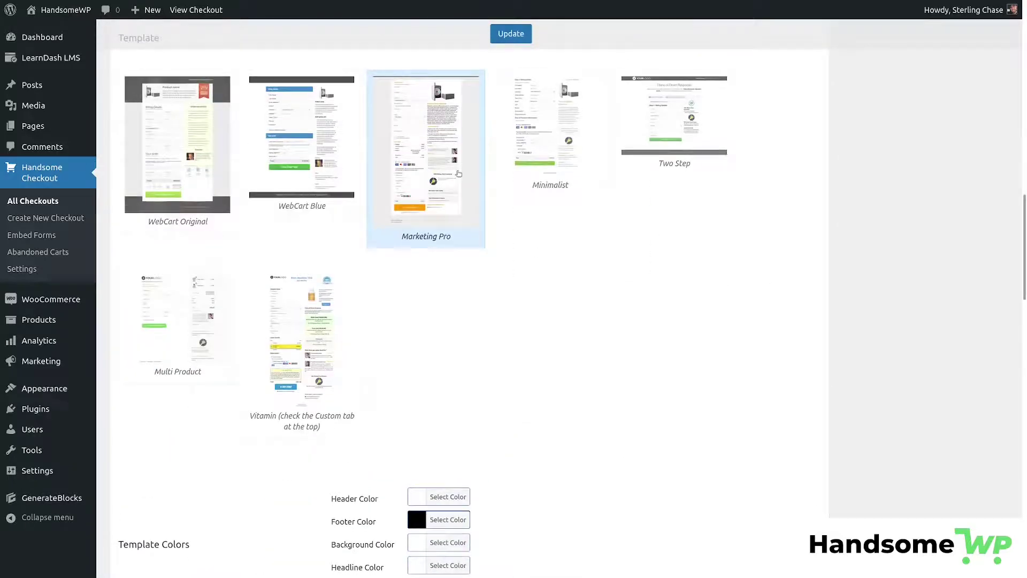
pyautogui.click(331, 7)
pyautogui.click(38, 26)
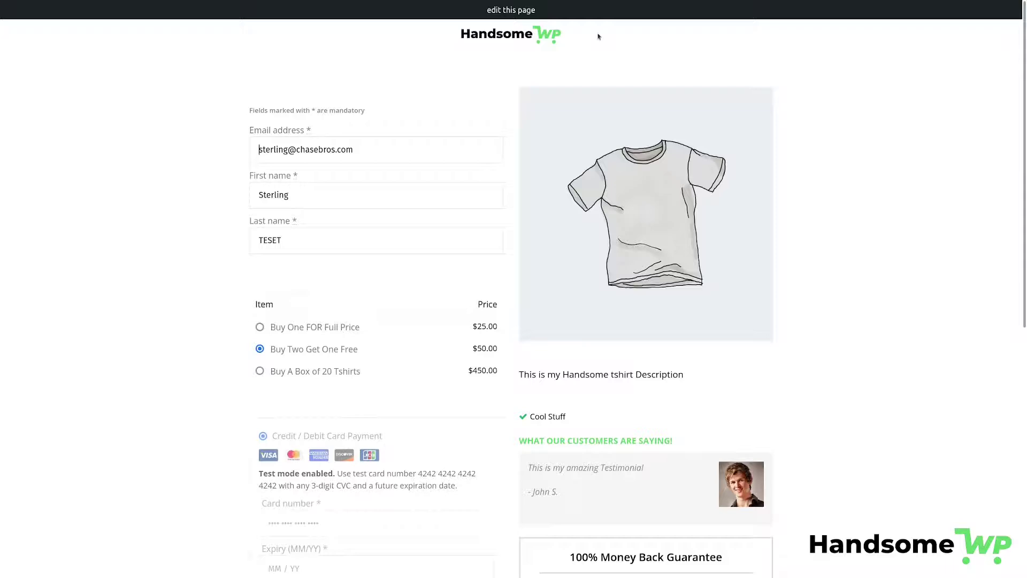
# - Set the company logo alignment to left in the checkout editor
pyautogui.moveTo(398, 5)
pyautogui.click(221, 9)
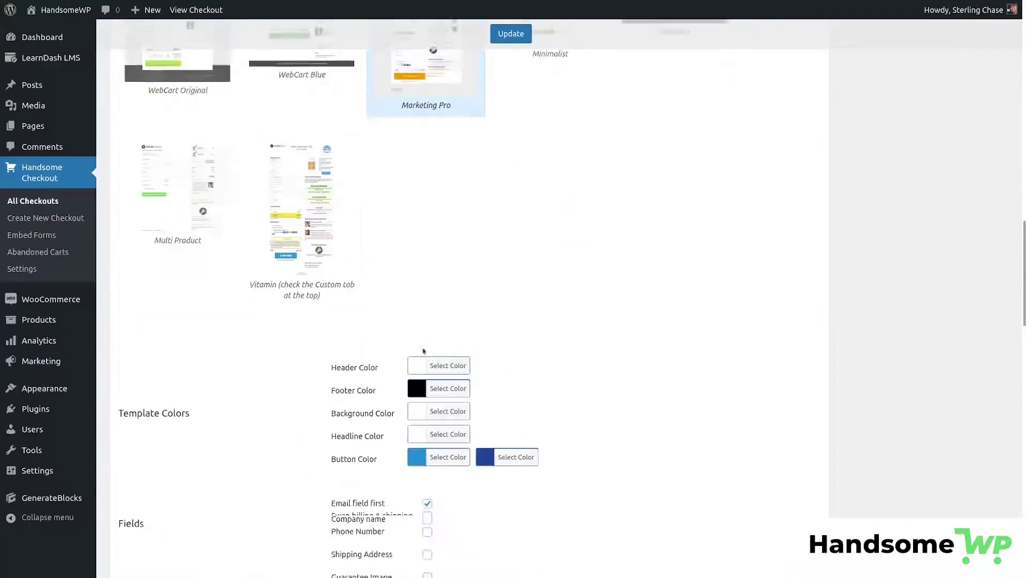
pyautogui.scroll(-6, 423, 351)
pyautogui.scroll(-8, 423, 351)
pyautogui.click(355, 244)
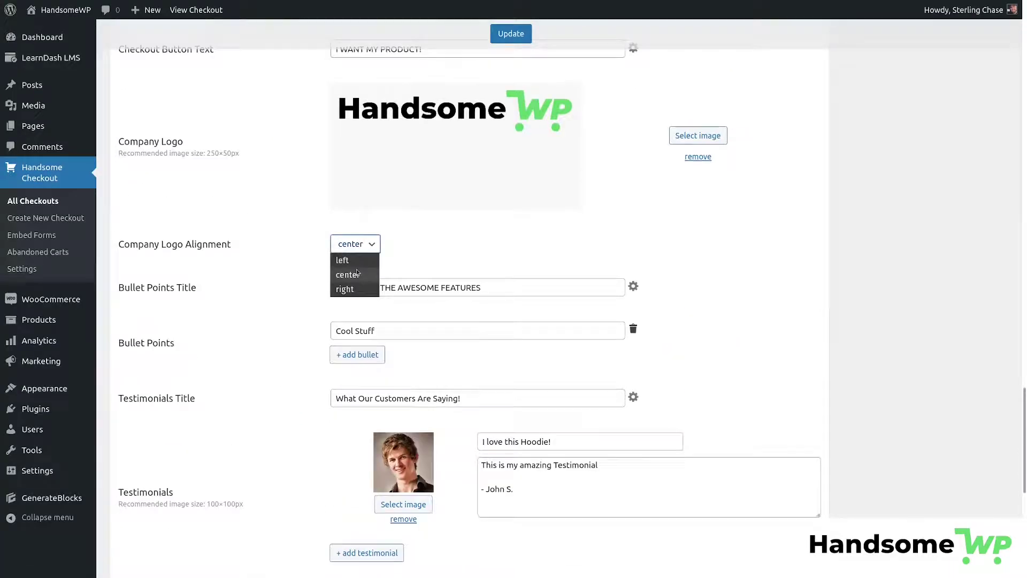
pyautogui.click(430, 201)
# - Update the checkout and reload the live page to check the left-aligned logo
pyautogui.click(515, 38)
pyautogui.moveTo(422, 3)
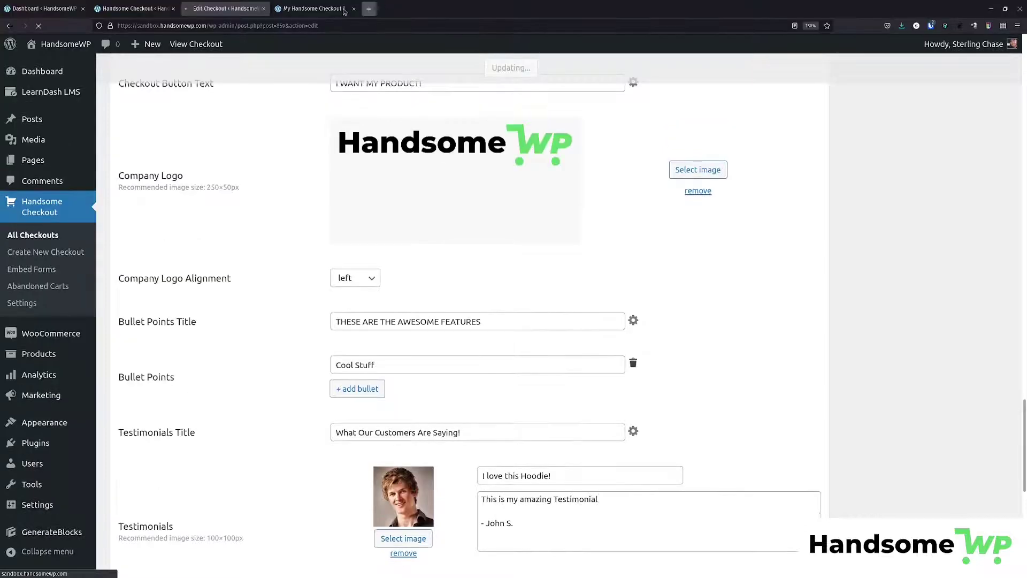
pyautogui.click(345, 8)
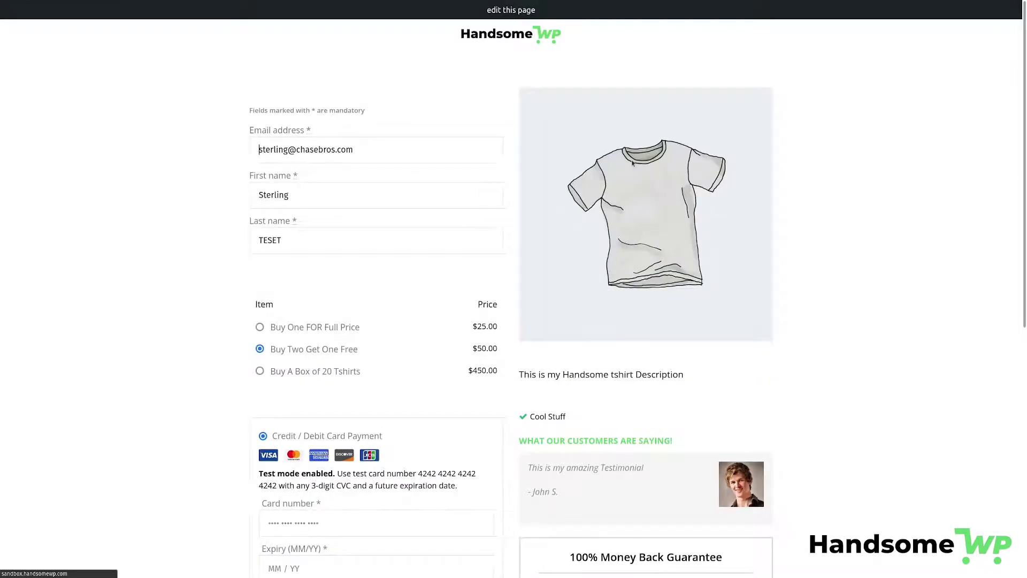
pyautogui.press('F5')
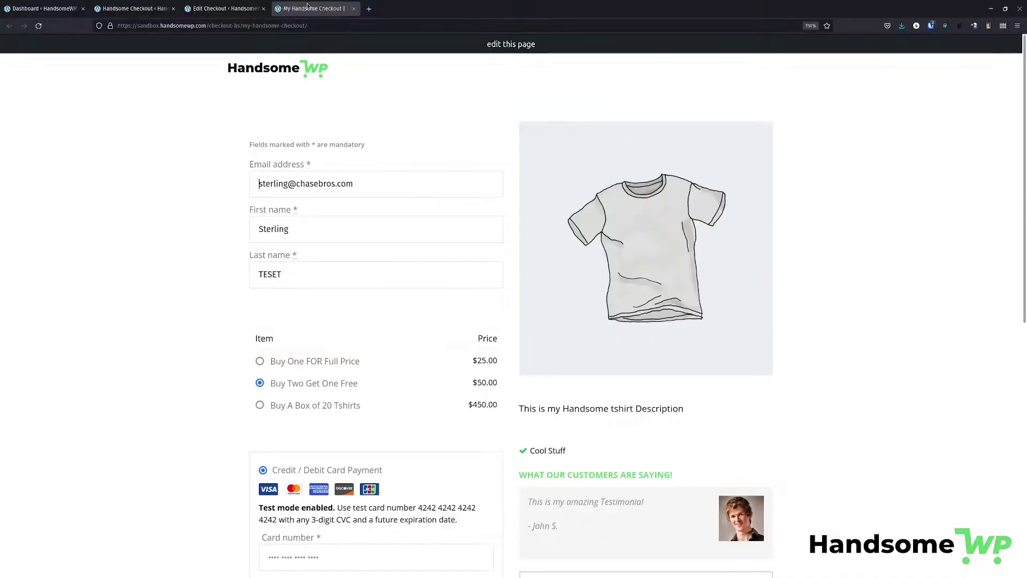
# - Set the template's background color to black (#000000) in the checkout editor
pyautogui.click(268, 9)
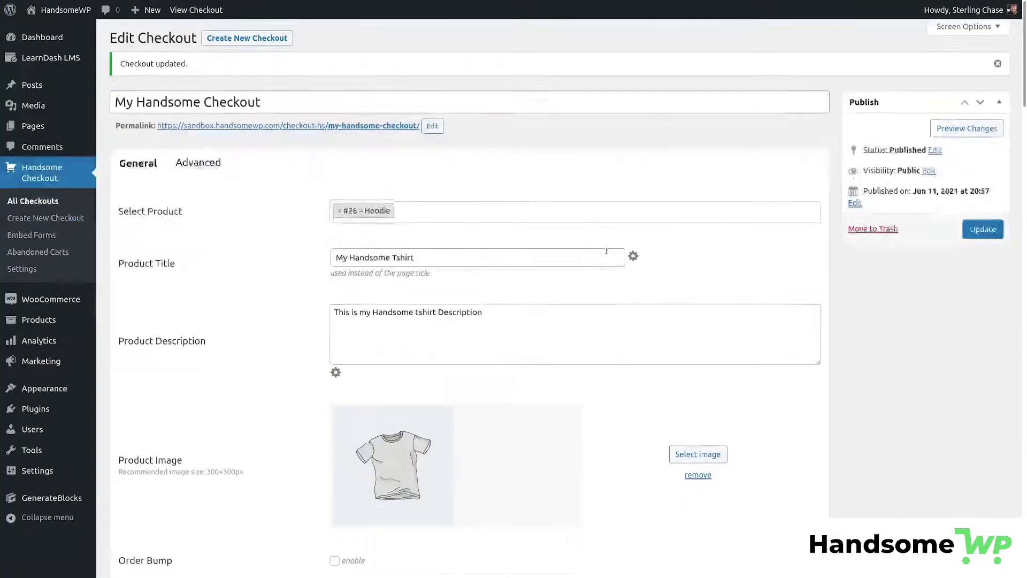
pyautogui.scroll(-14, 606, 251)
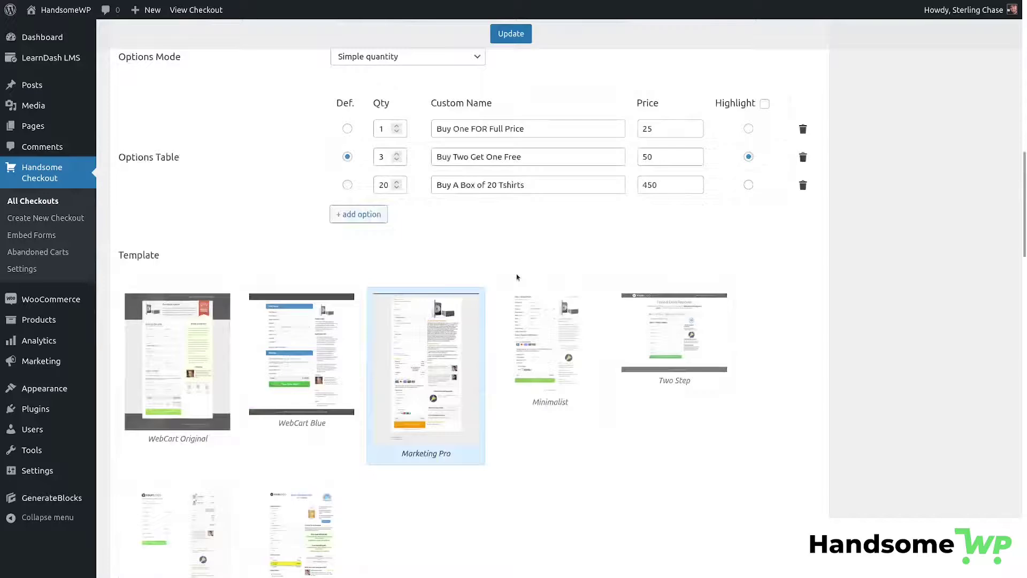
pyautogui.scroll(5, 513, 271)
pyautogui.scroll(-15, 514, 271)
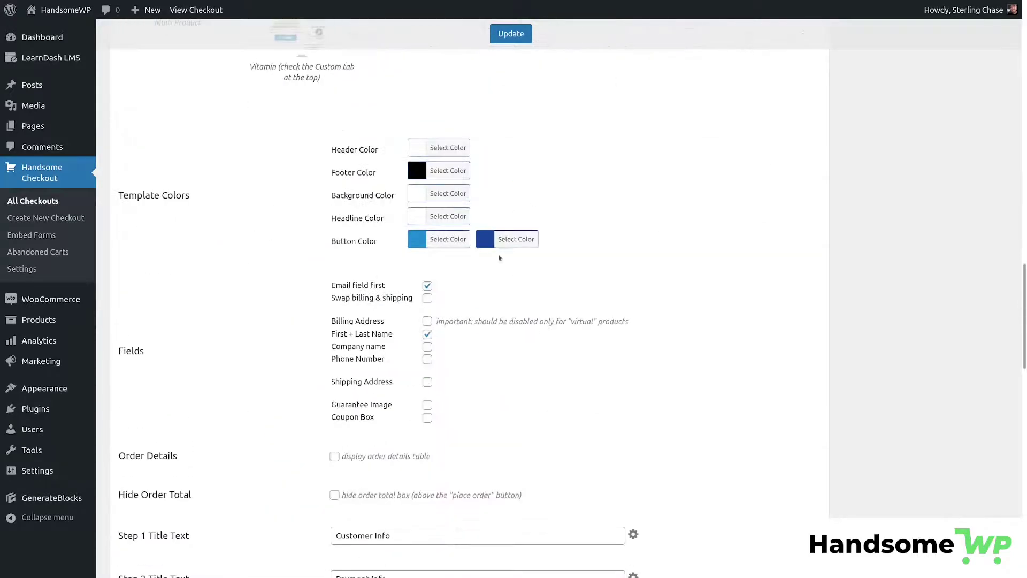
pyautogui.click(420, 196)
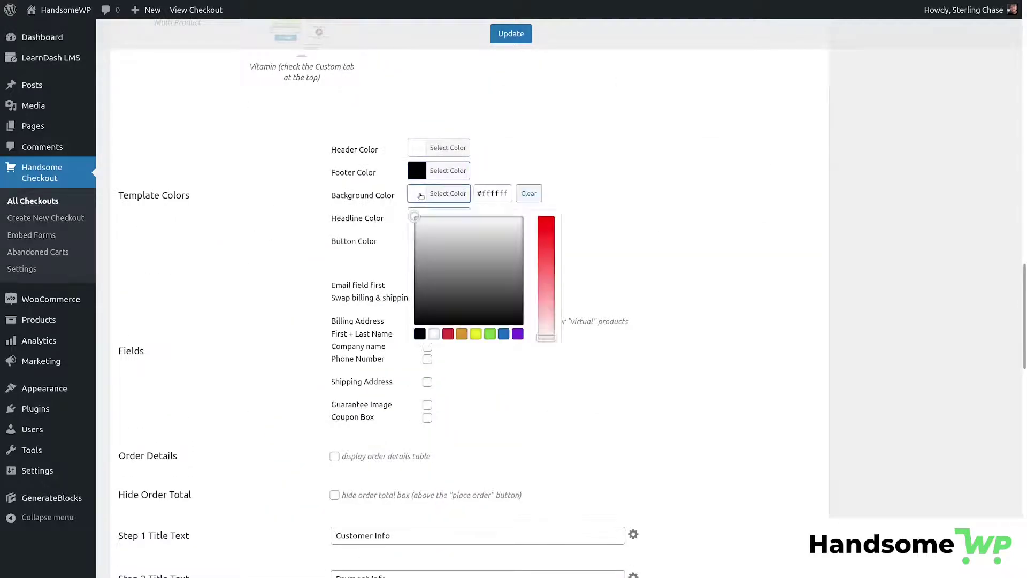
pyautogui.click(420, 334)
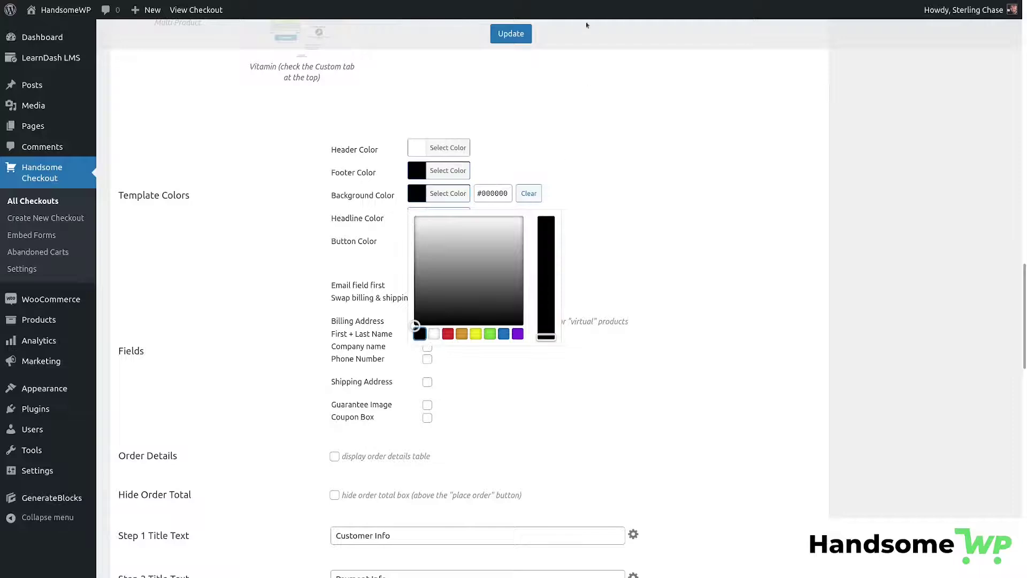
# - Update the checkout and inspect the black background around the form and footer on the live page
pyautogui.click(511, 33)
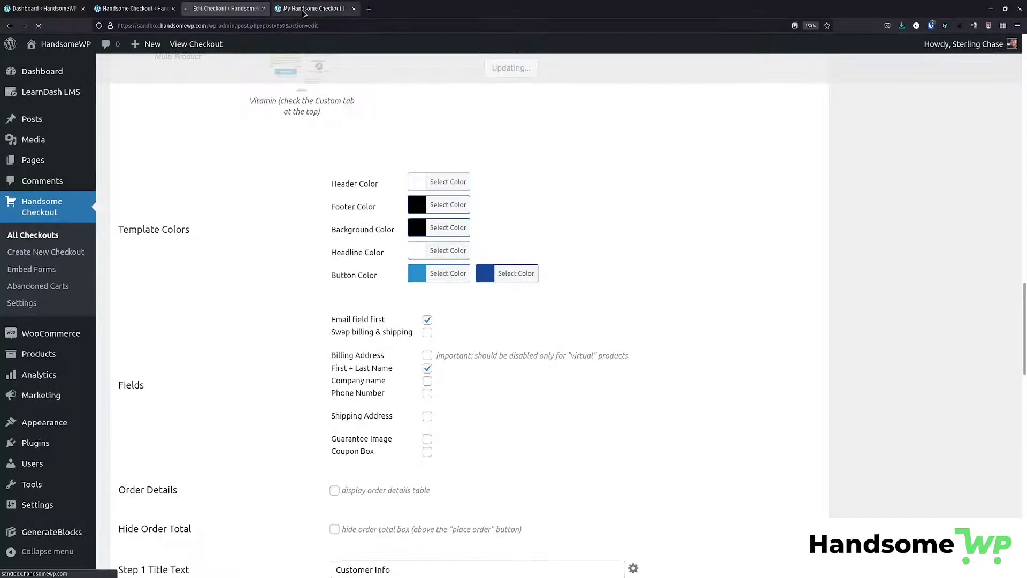
pyautogui.click(303, 10)
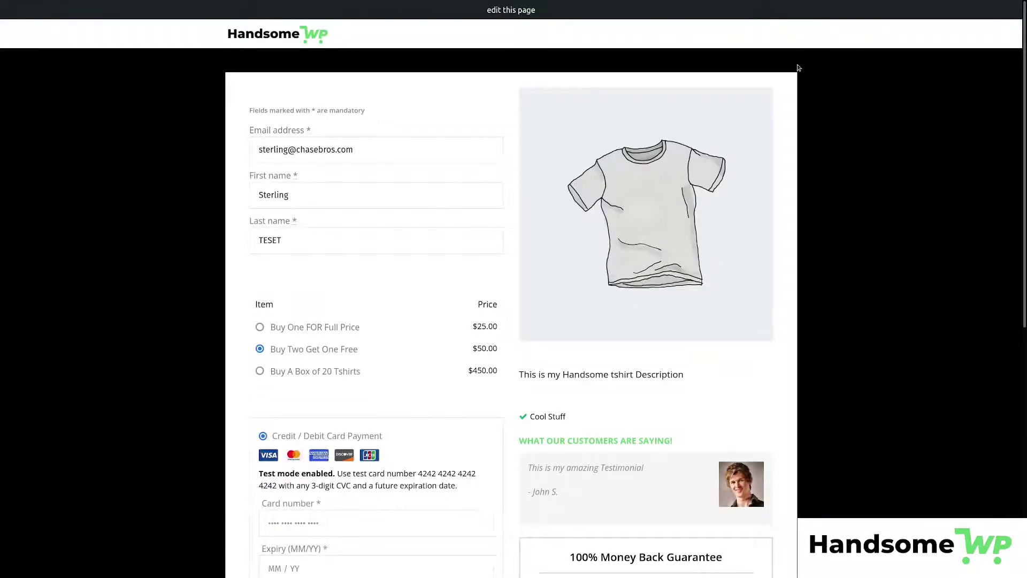
pyautogui.scroll(-8, 176, 107)
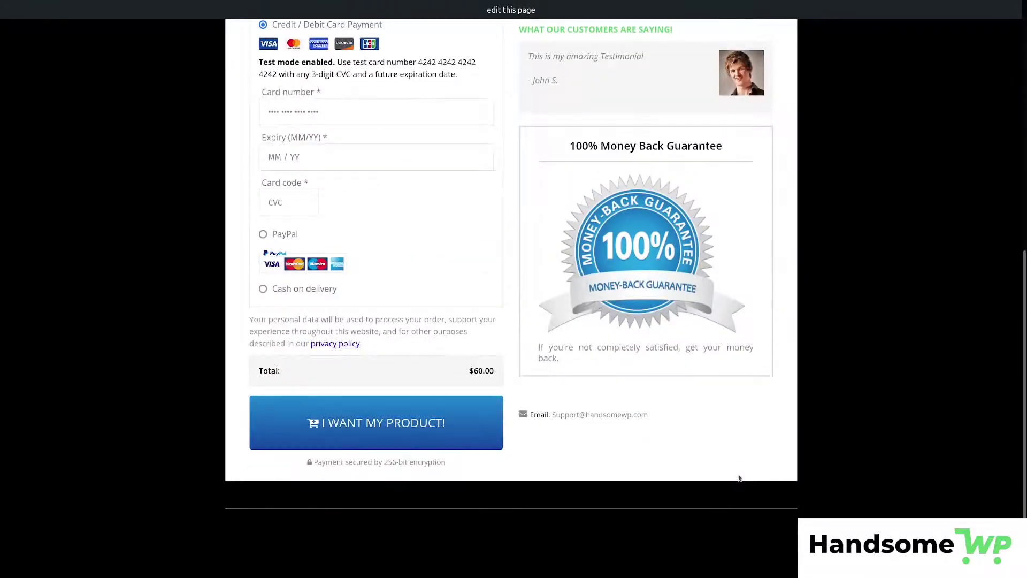
pyautogui.scroll(7, 738, 477)
pyautogui.scroll(1, 751, 159)
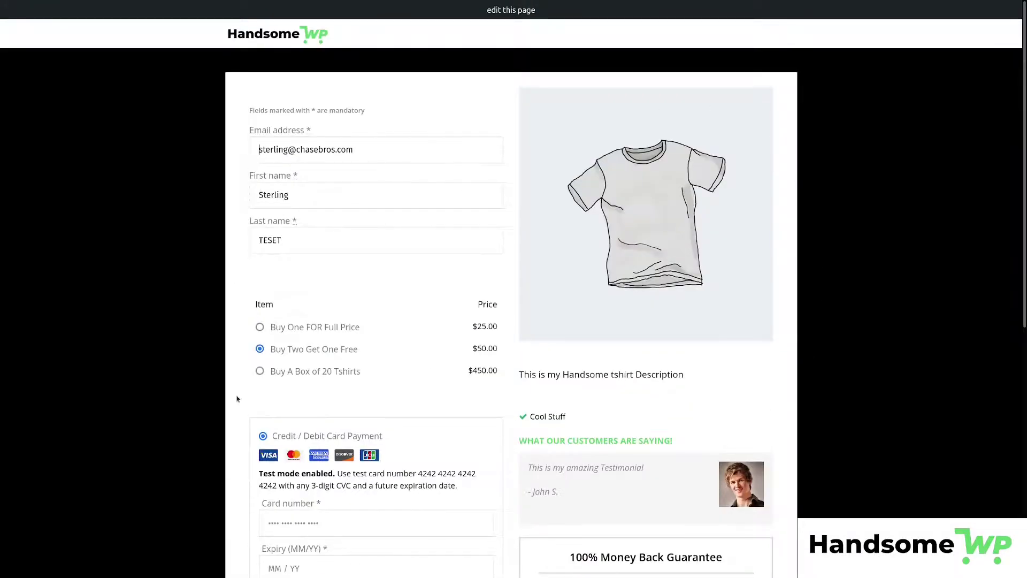
pyautogui.scroll(-8, 786, 426)
pyautogui.scroll(8, 742, 318)
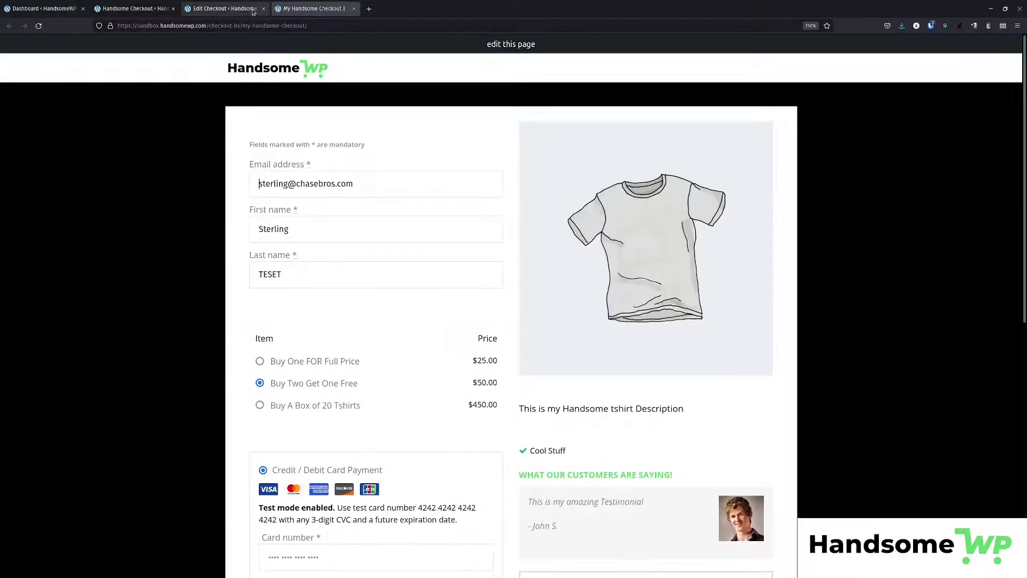
# - Set the Marketing Pro template's header color to black (#000000) in the checkout editor
pyautogui.click(224, 8)
pyautogui.scroll(-15, 408, 324)
pyautogui.scroll(-10, 408, 324)
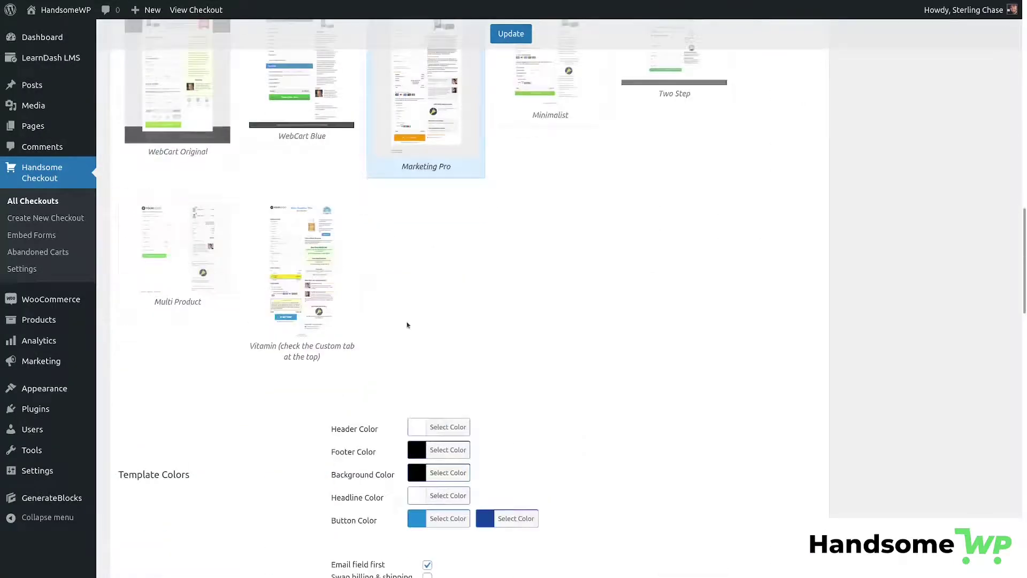
pyautogui.click(423, 144)
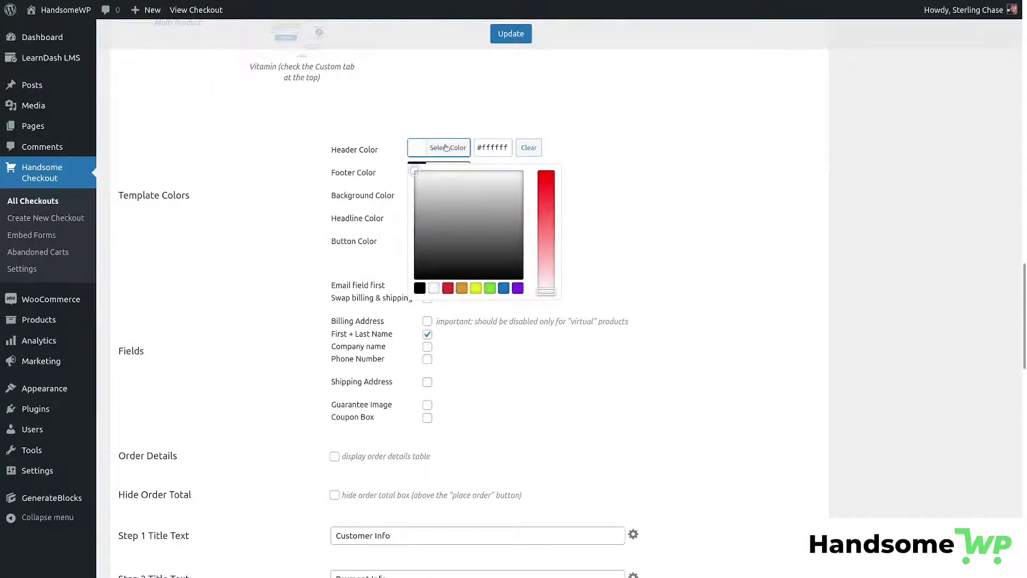
pyautogui.click(677, 173)
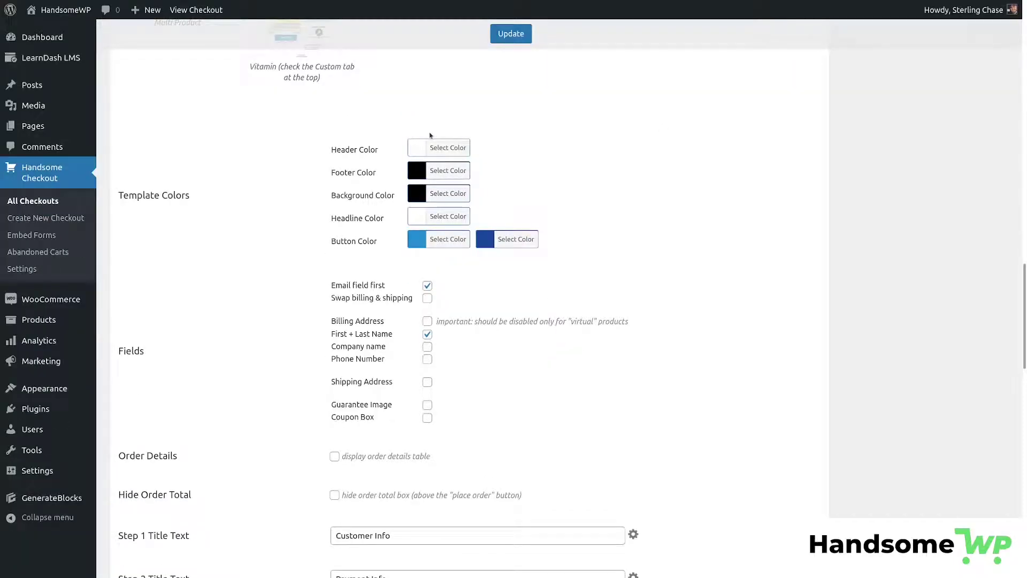
pyautogui.click(427, 146)
pyautogui.click(419, 288)
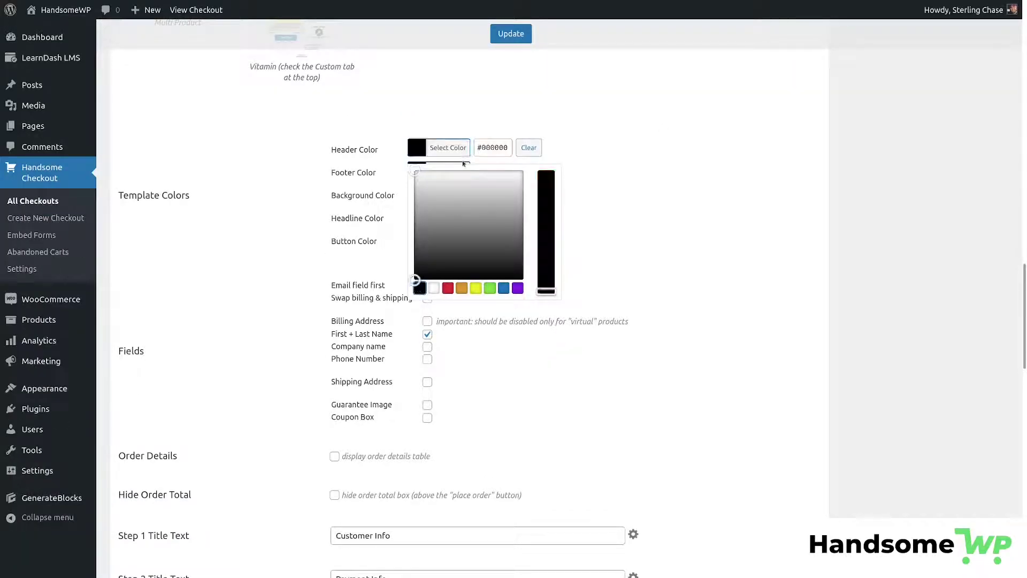
# - Update the checkout, reload the live page and check it from the black header down to the footer
pyautogui.click(496, 41)
pyautogui.click(316, 8)
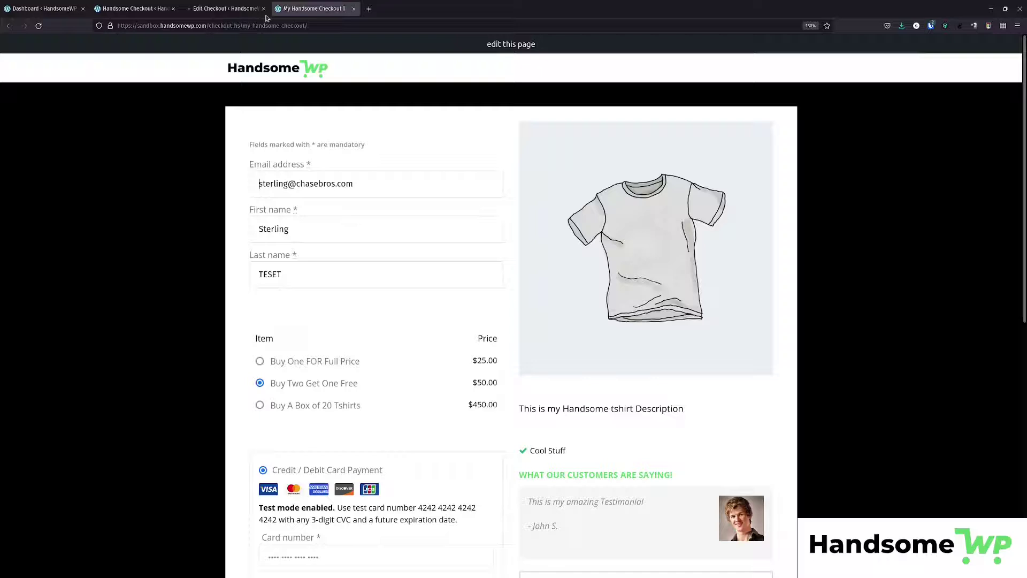
pyautogui.click(39, 26)
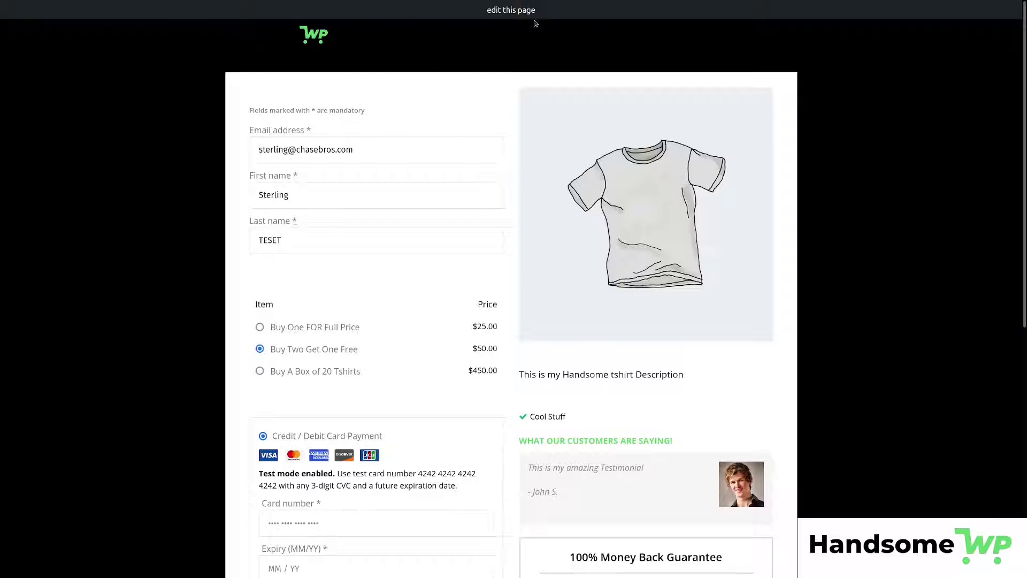
pyautogui.scroll(-8, 866, 219)
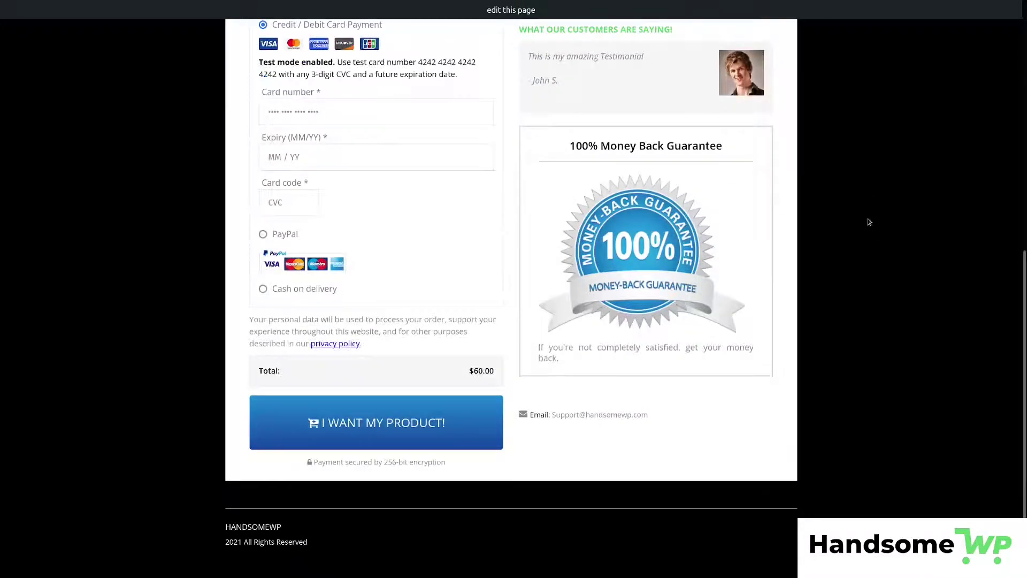
# - Return to the checkout editor, try the Multi Product template and select the Two Step template instead
pyautogui.scroll(9, 867, 220)
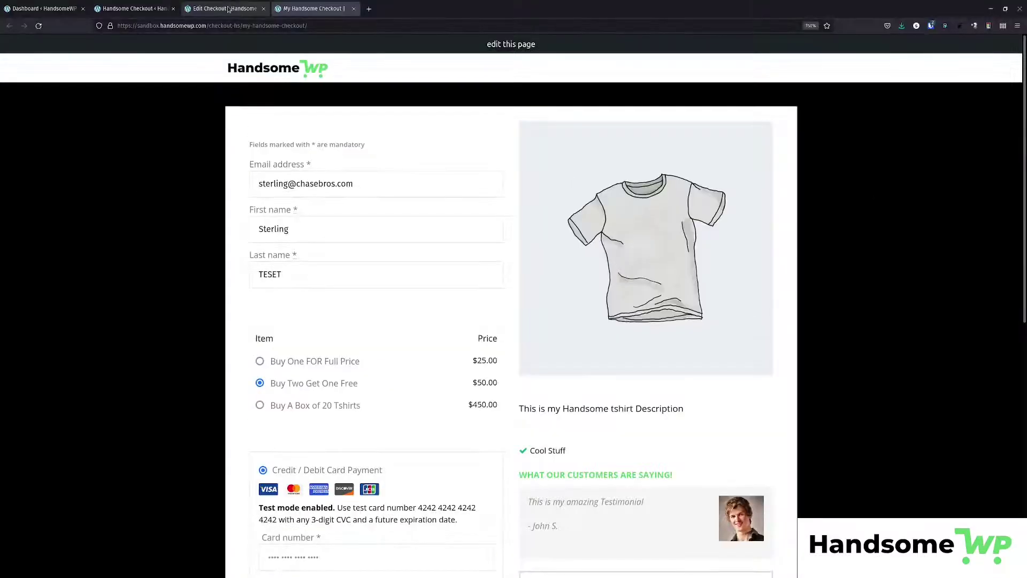
pyautogui.click(225, 9)
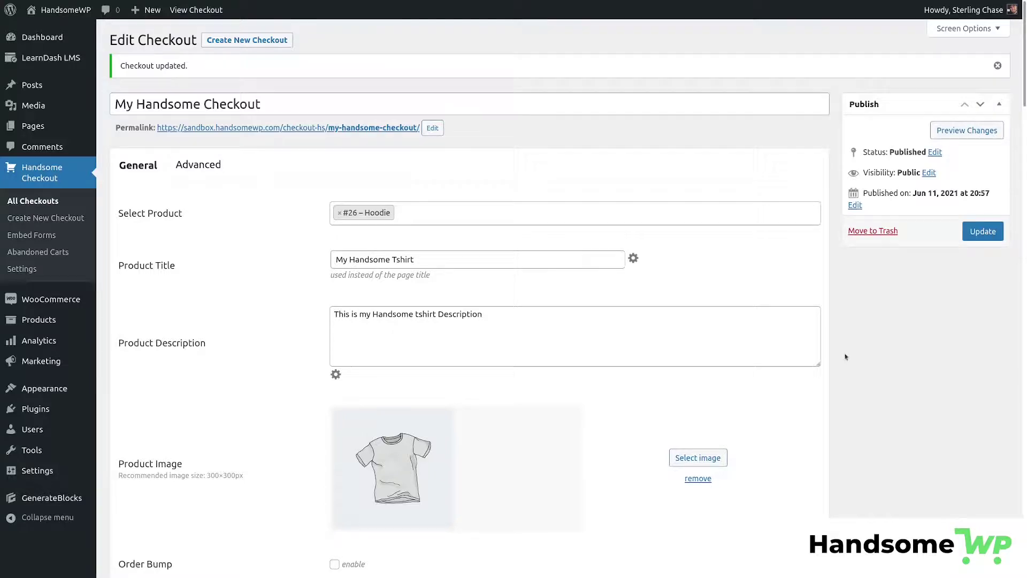
pyautogui.scroll(-18, 757, 436)
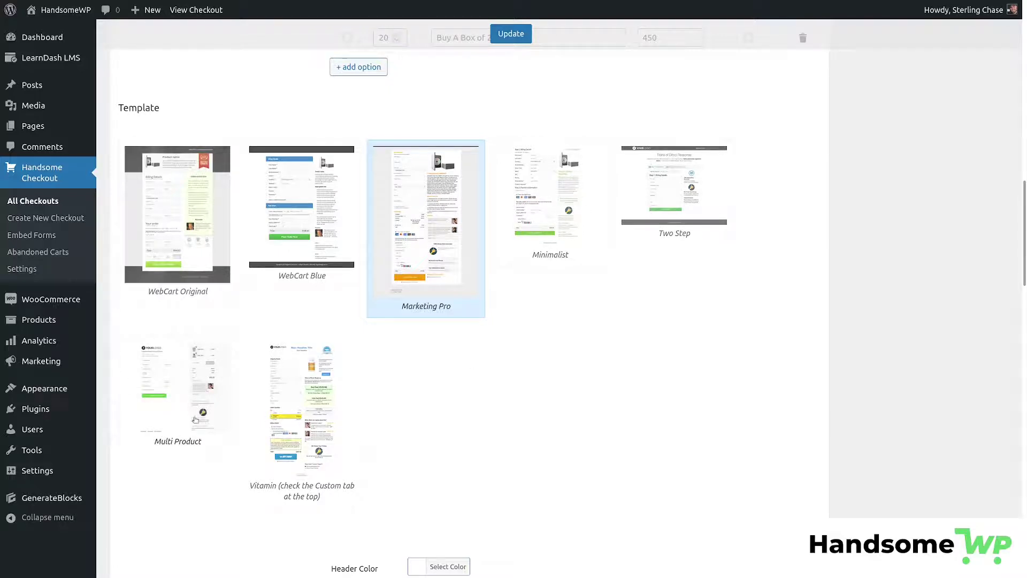
pyautogui.click(163, 394)
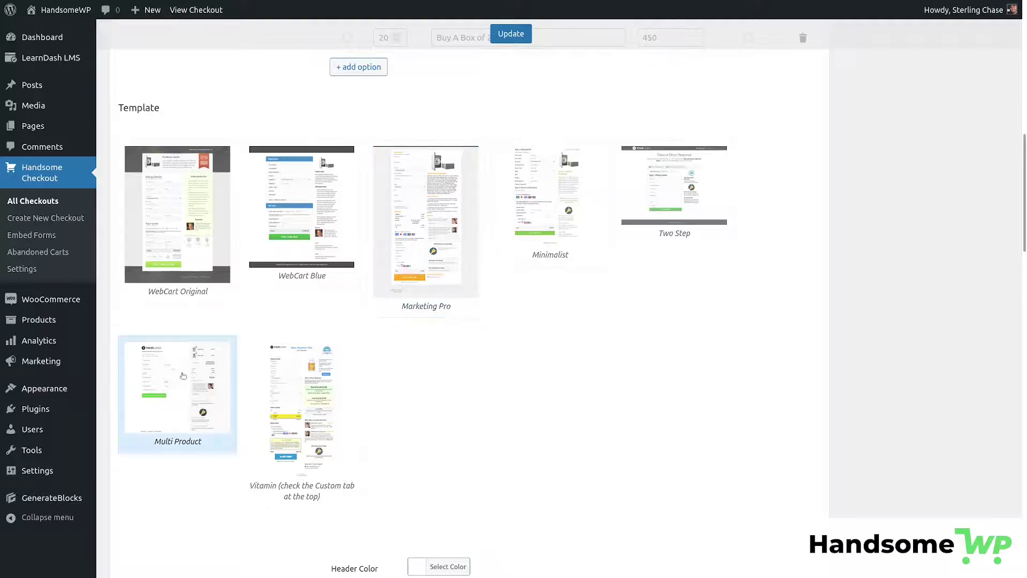
pyautogui.click(697, 174)
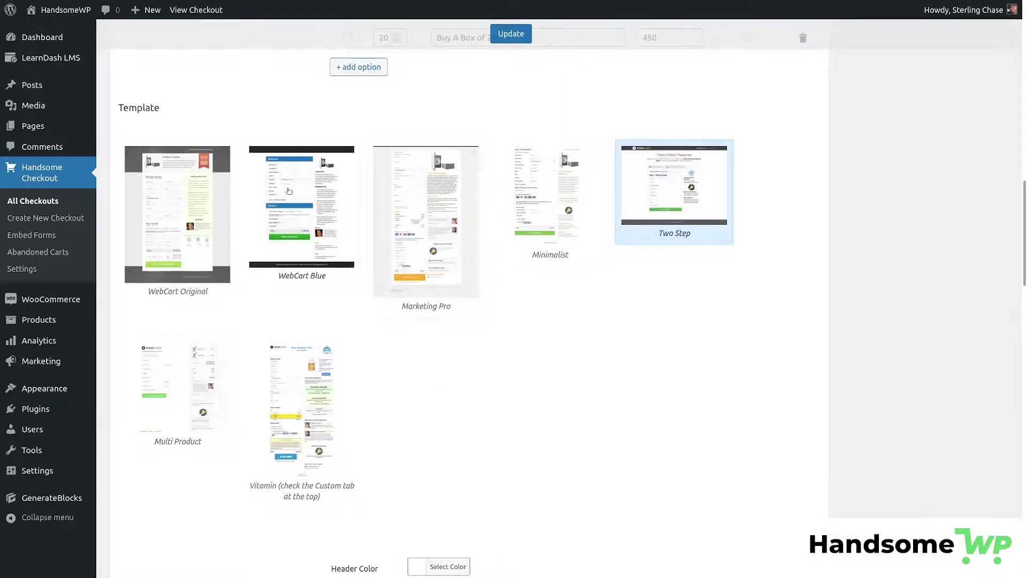
# - Review the checkout settings from the options table and template gallery through the template colors to the company logo and testimonials
pyautogui.scroll(1, 768, 328)
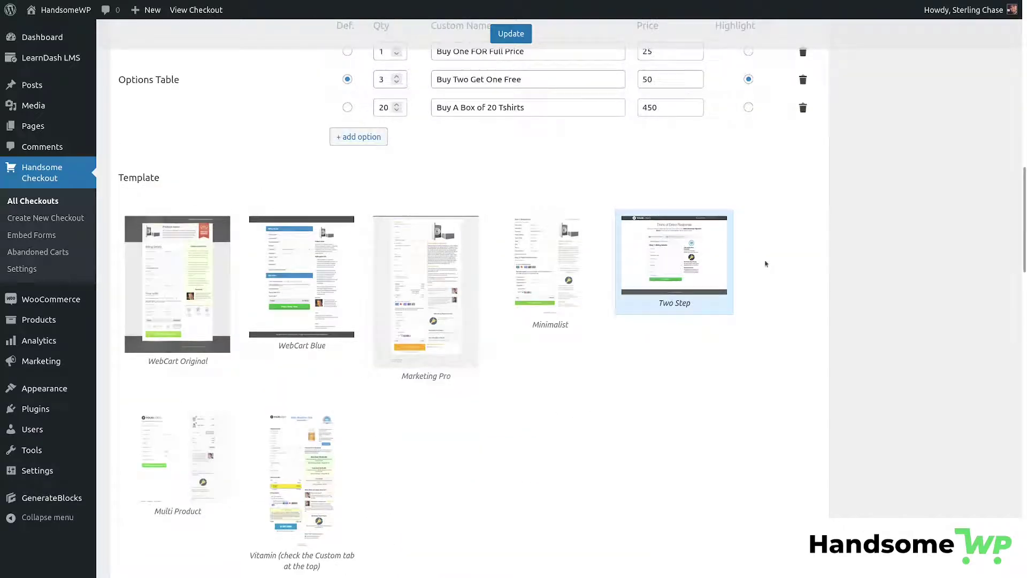
pyautogui.scroll(-5, 772, 277)
pyautogui.scroll(1, 573, 358)
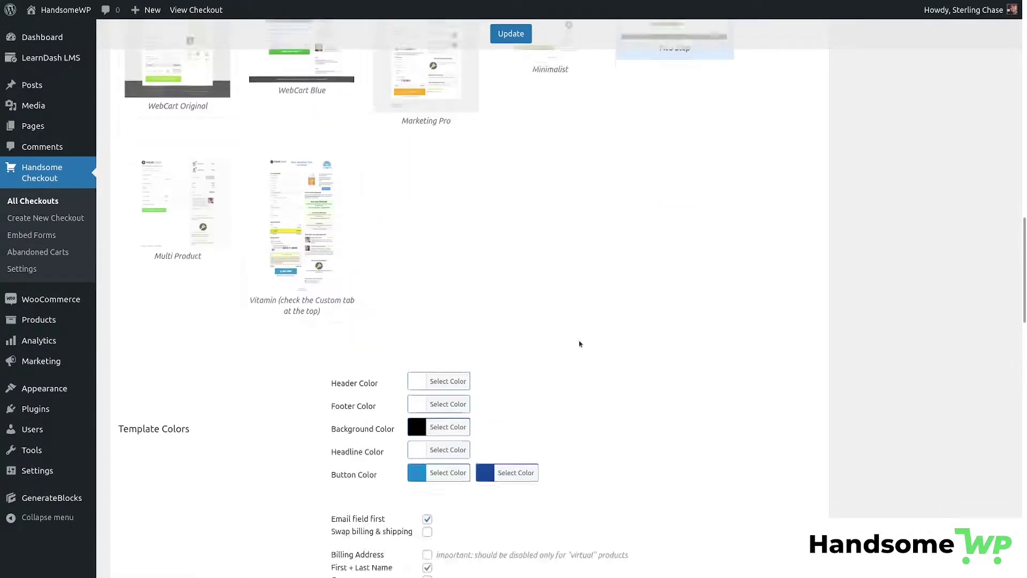
pyautogui.scroll(-5, 426, 144)
pyautogui.scroll(-5, 567, 291)
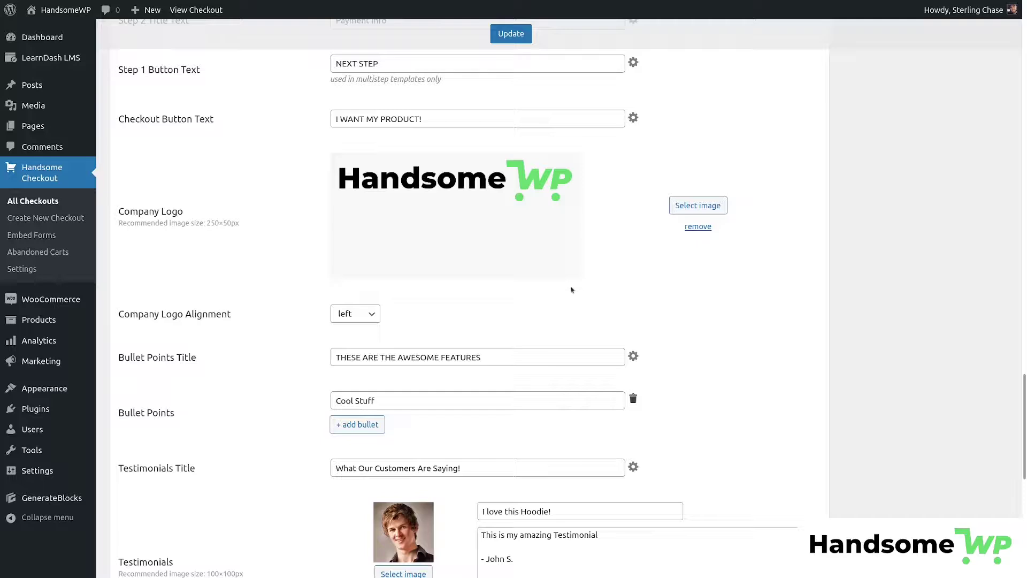
pyautogui.scroll(15, 756, 259)
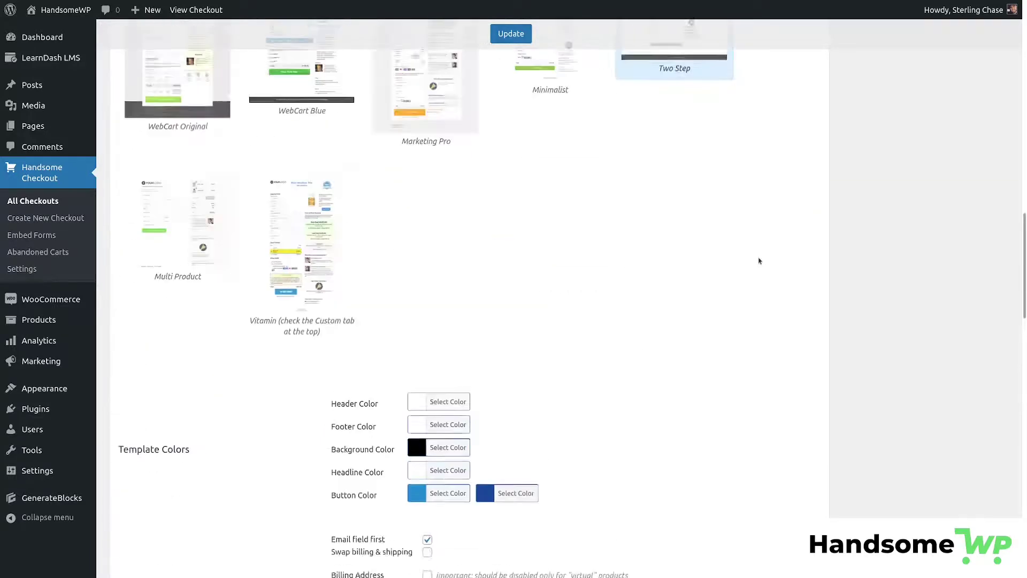
pyautogui.scroll(4, 758, 261)
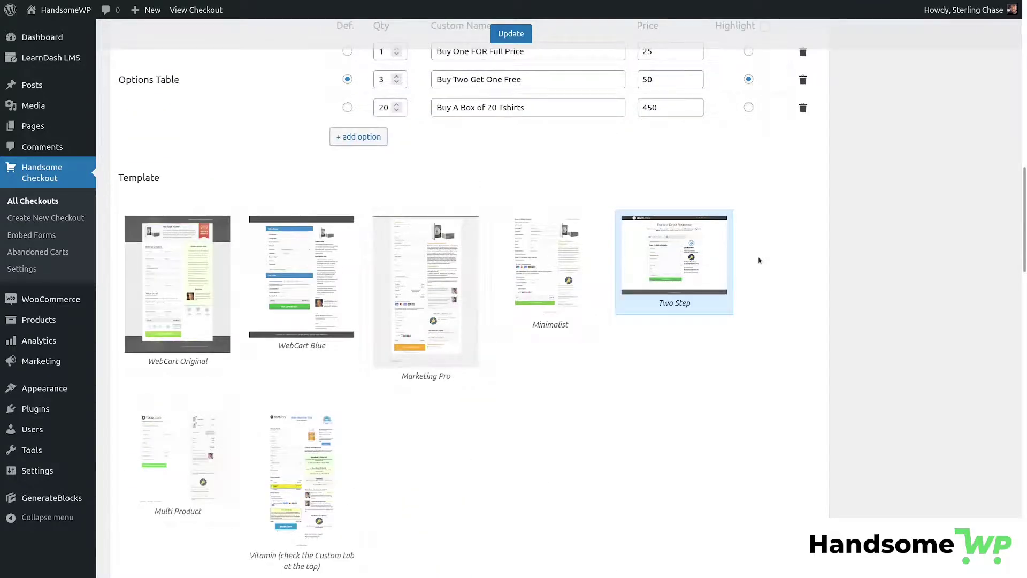